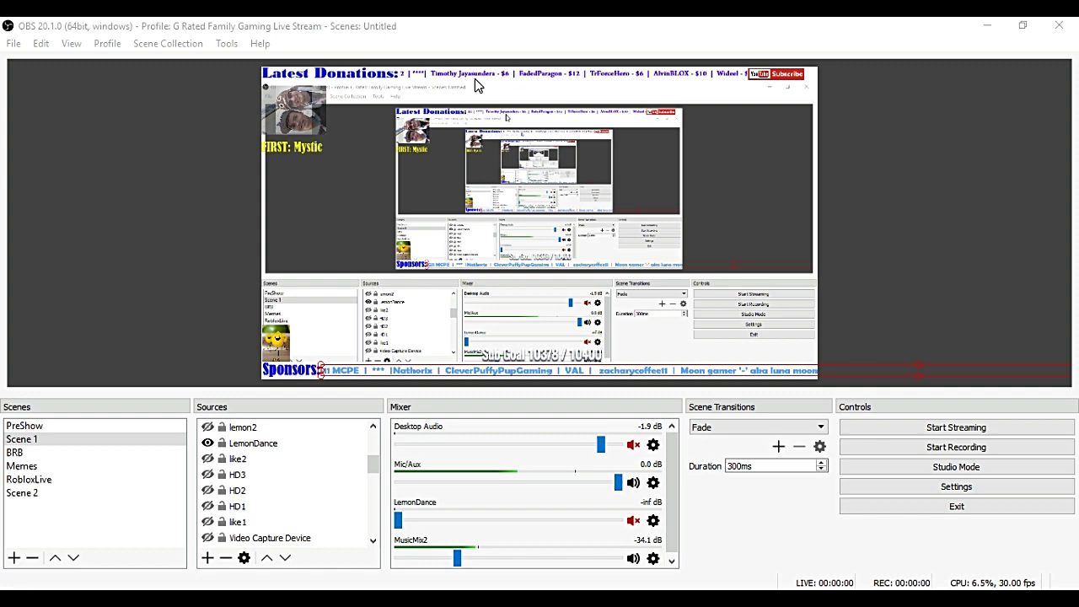
# Step: Create a 'Scroll Tutorial' scene and start adding a Text (GDI+) source to it
pyautogui.click(35, 520)
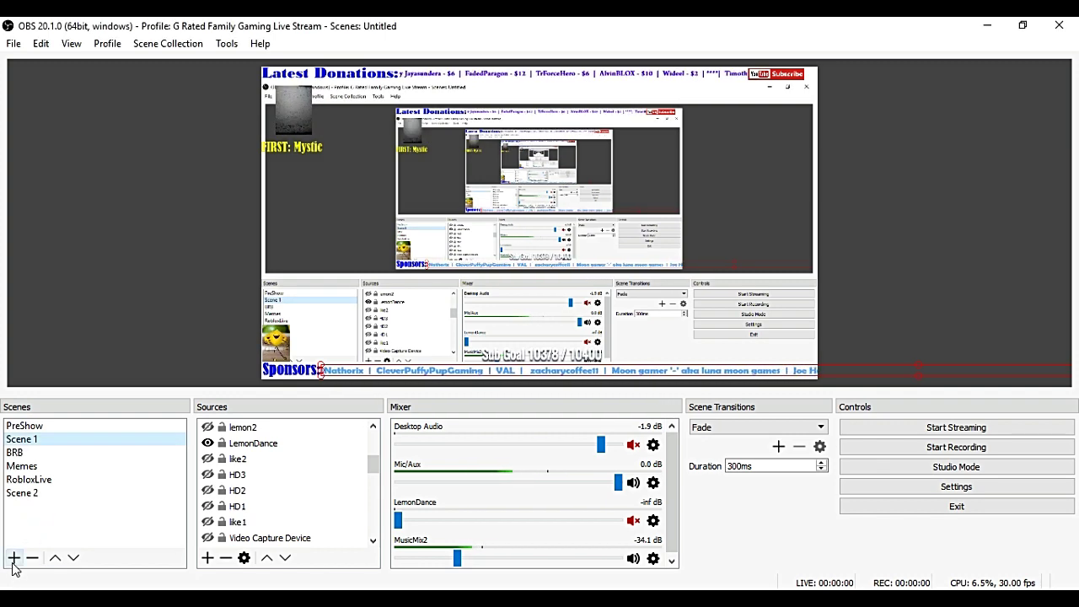
pyautogui.click(14, 557)
pyautogui.write('Scroll Tutorial')
pyautogui.click(508, 335)
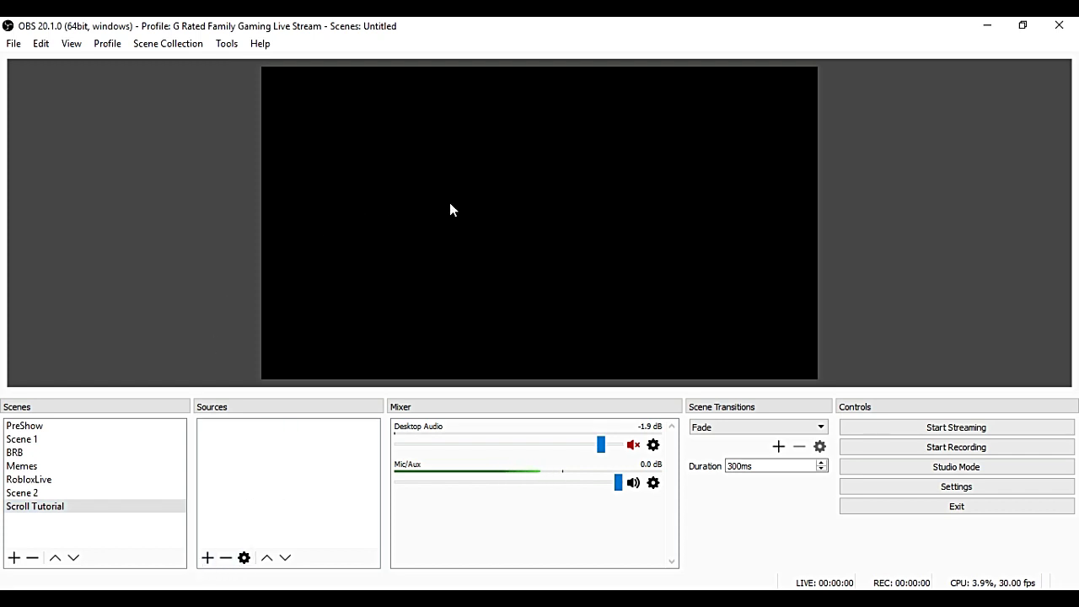
pyautogui.click(207, 558)
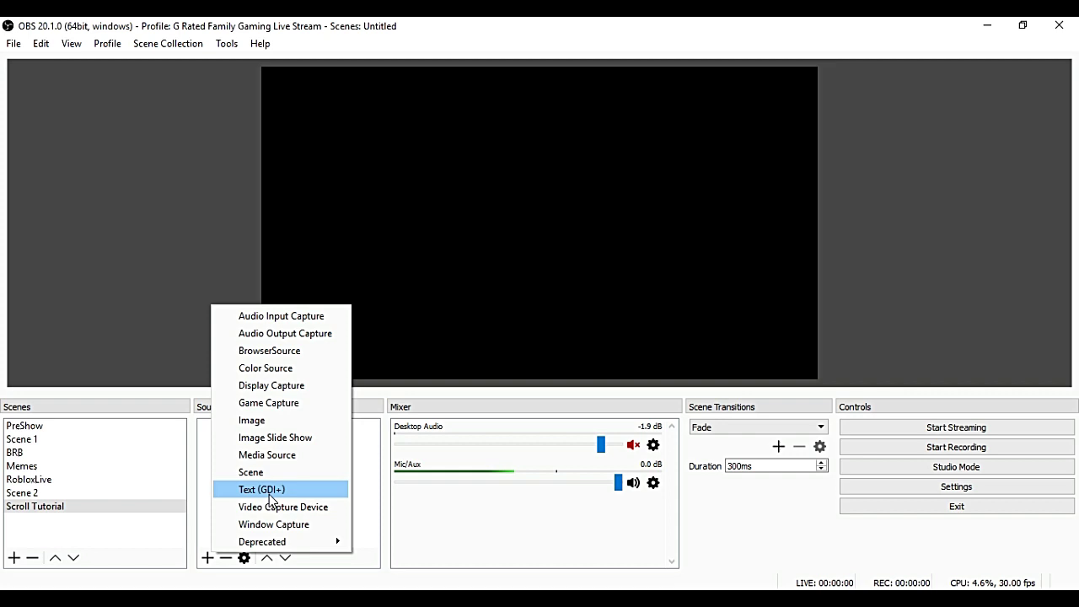
pyautogui.click(271, 493)
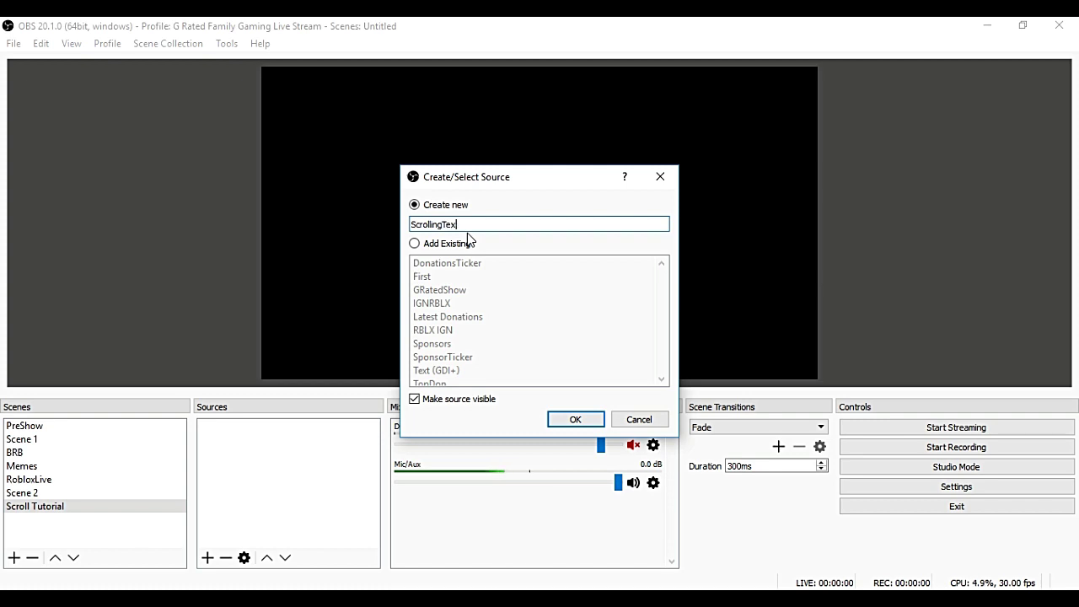
# Step: Create the ScrollingText source and enter 'This is a turorial of scrolling text' as its text
pyautogui.click(572, 423)
pyautogui.click(276, 416)
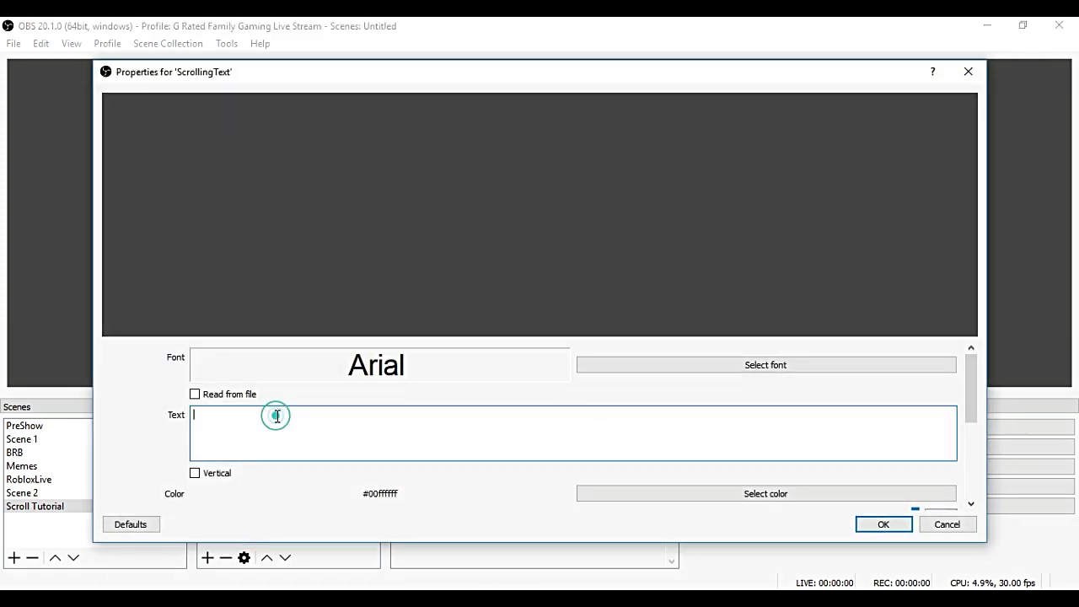
pyautogui.write('This is')
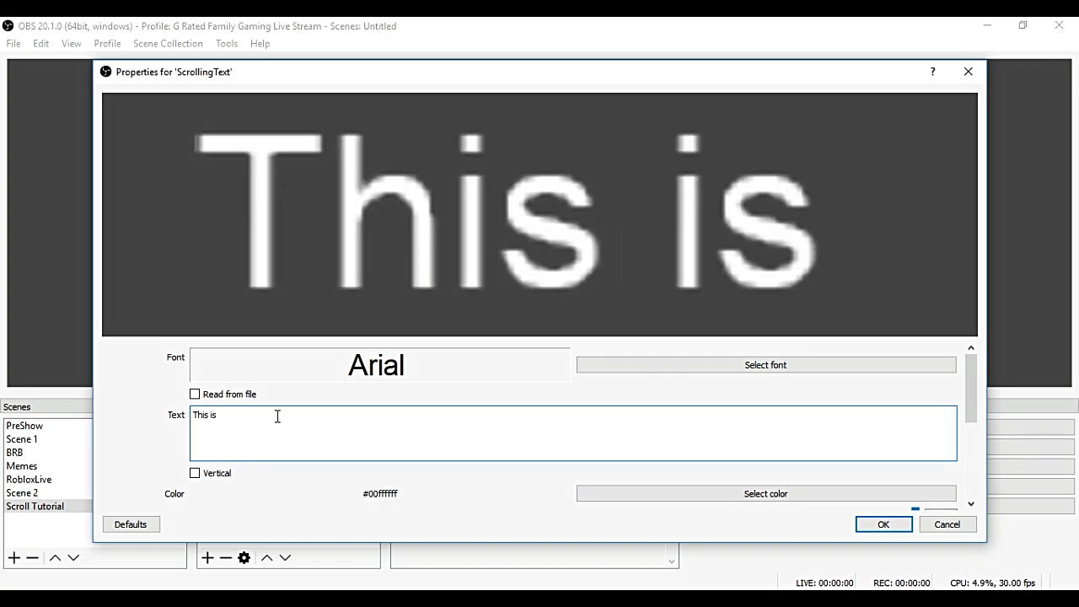
pyautogui.write(' a turo')
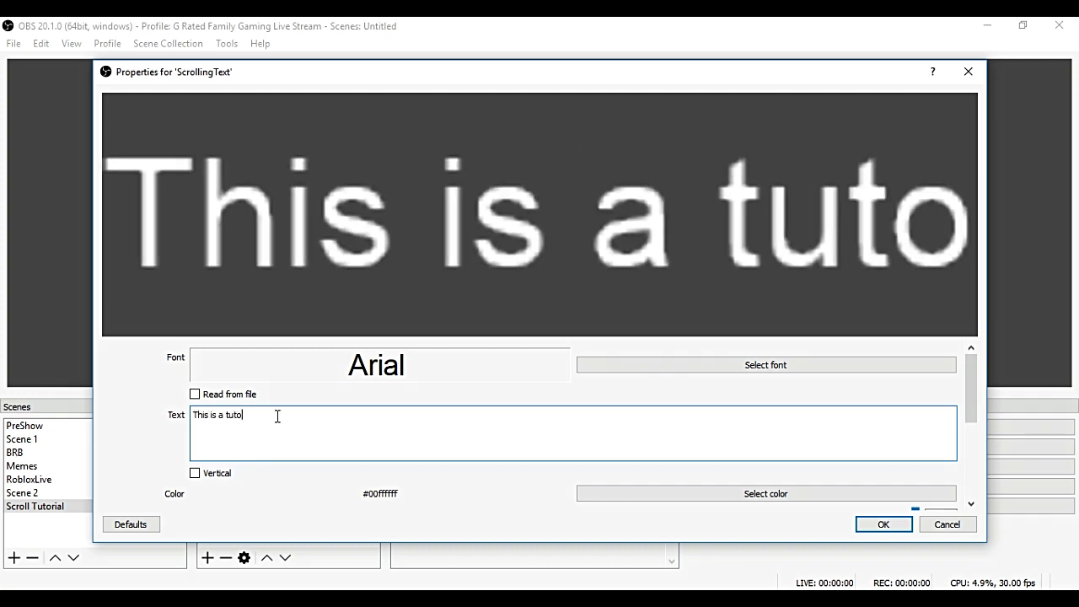
pyautogui.write('rial of scro')
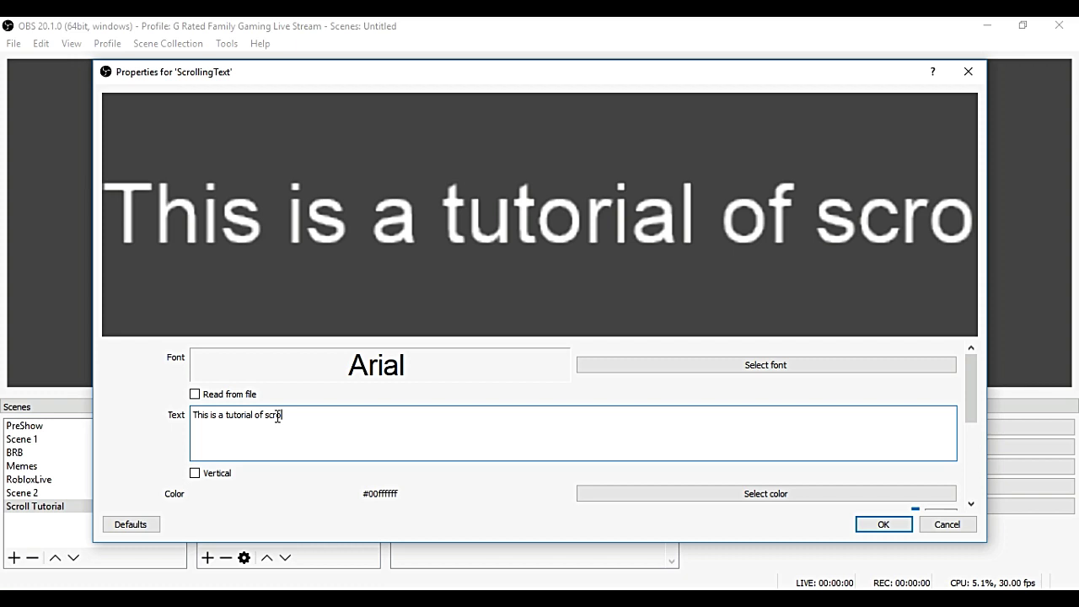
pyautogui.write('lling te')
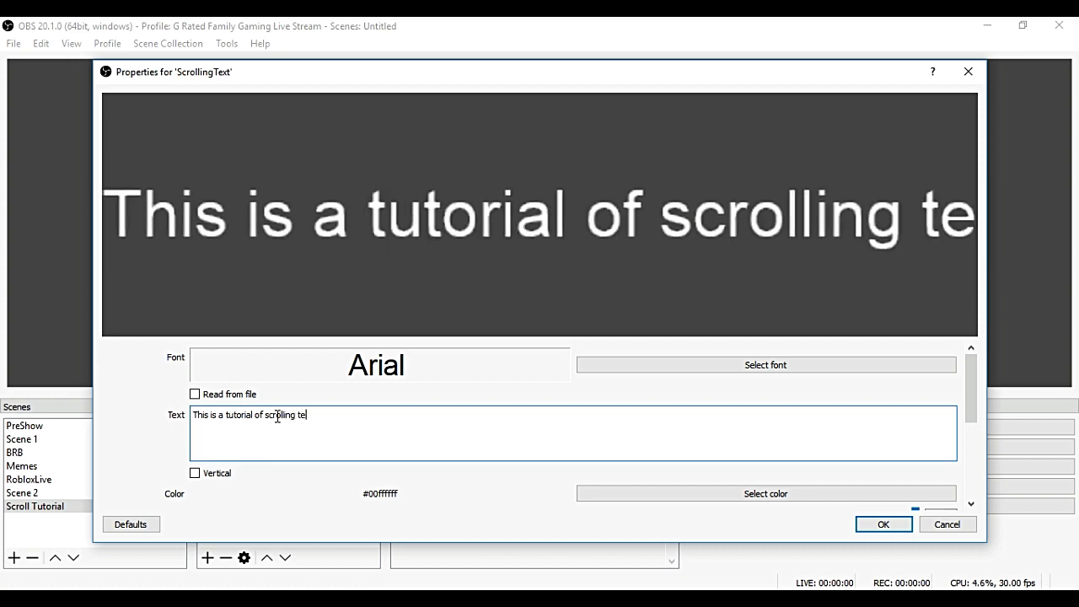
pyautogui.write('xt')
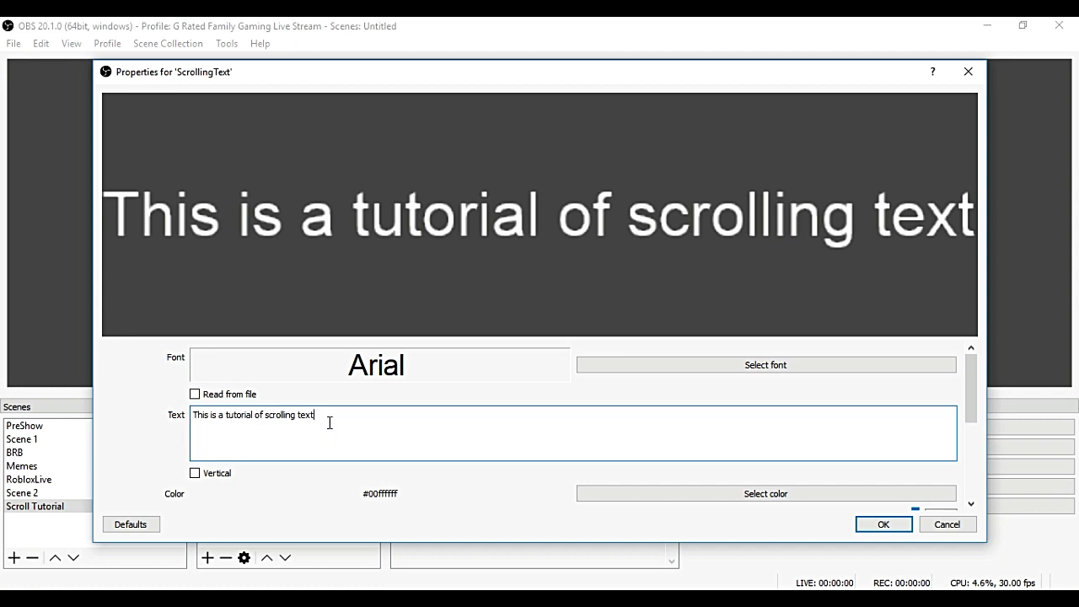
# Step: Change the text font to underlined Arial Black
pyautogui.click(708, 367)
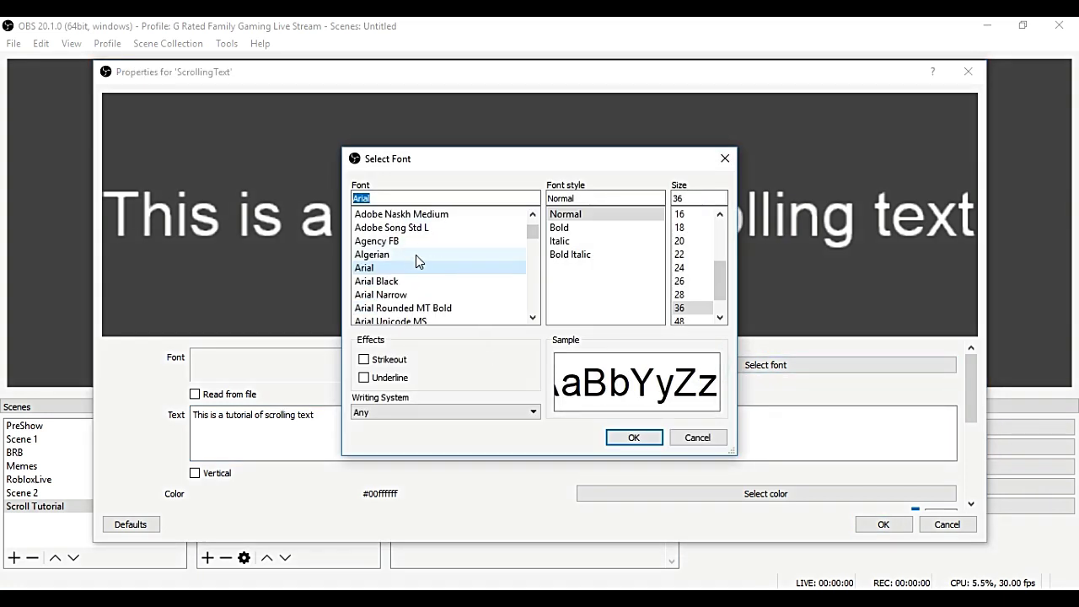
pyautogui.click(389, 281)
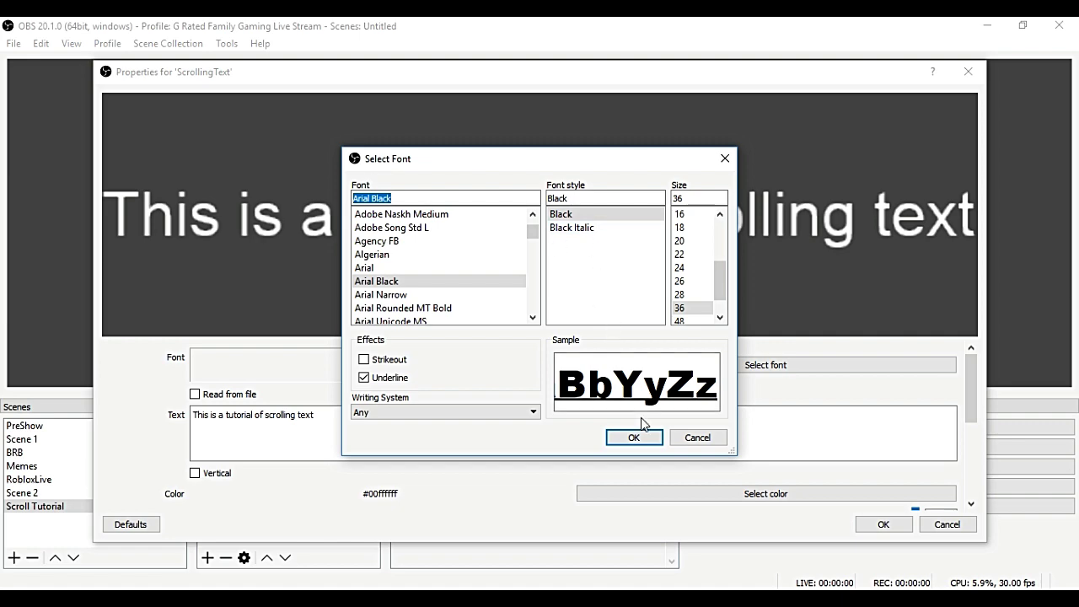
pyautogui.click(630, 438)
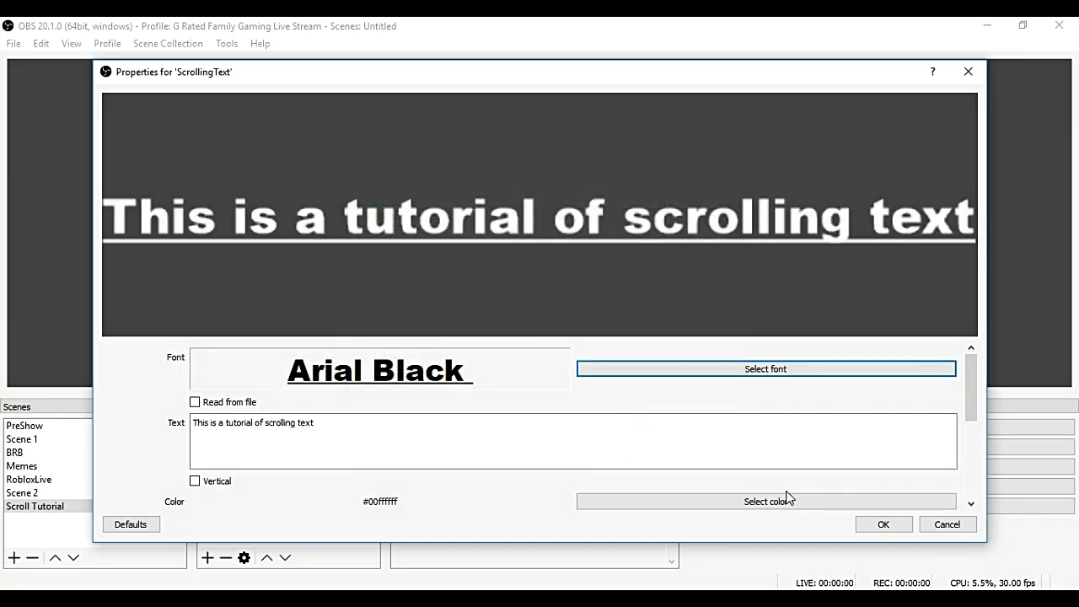
# Step: Colour the text light yellow and apply the source properties
pyautogui.click(747, 502)
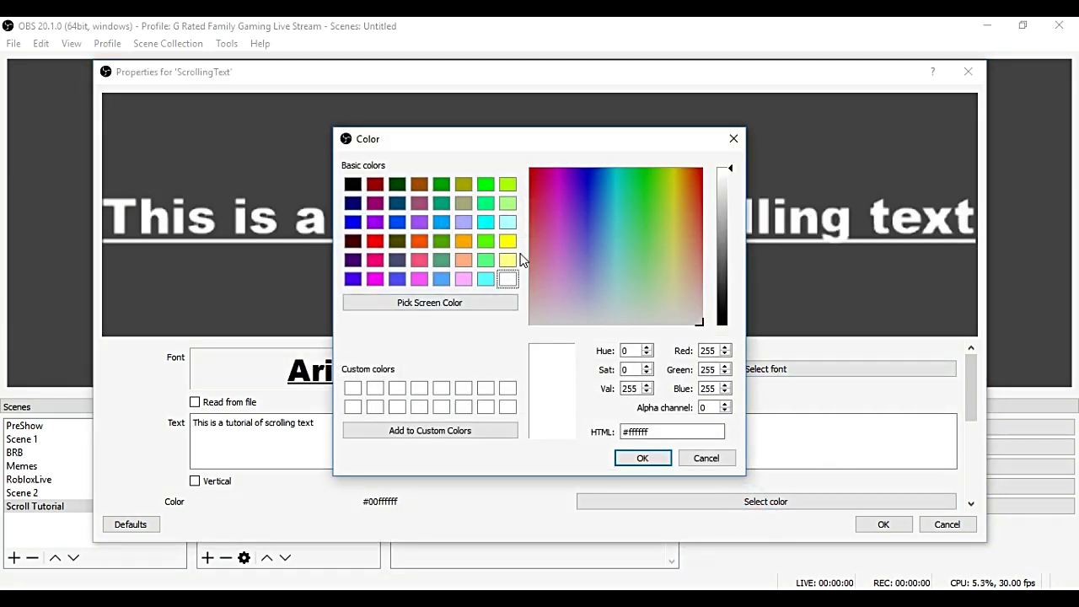
pyautogui.click(508, 261)
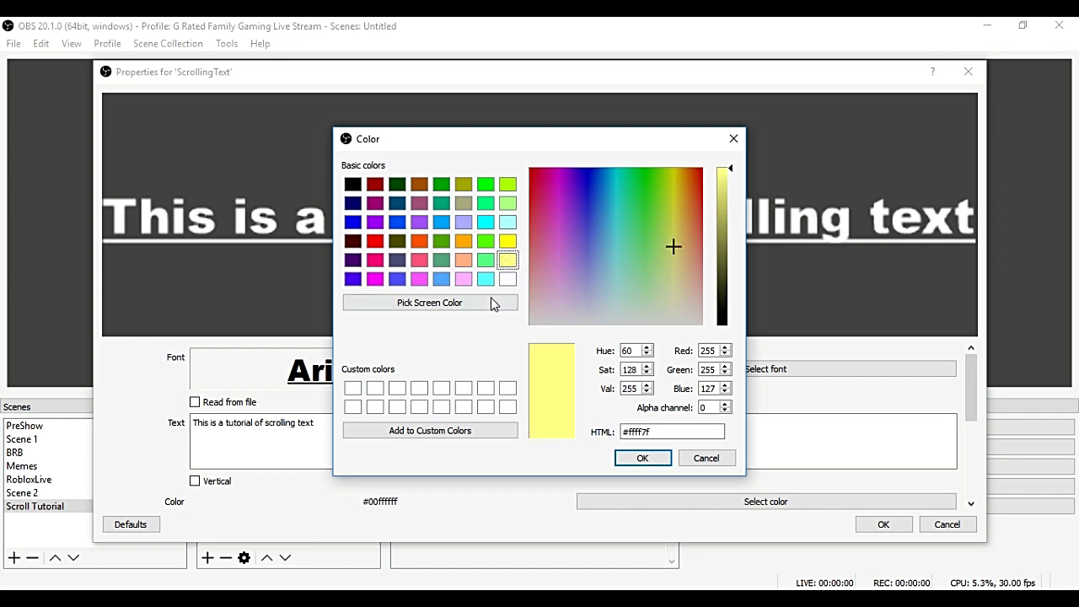
pyautogui.click(633, 460)
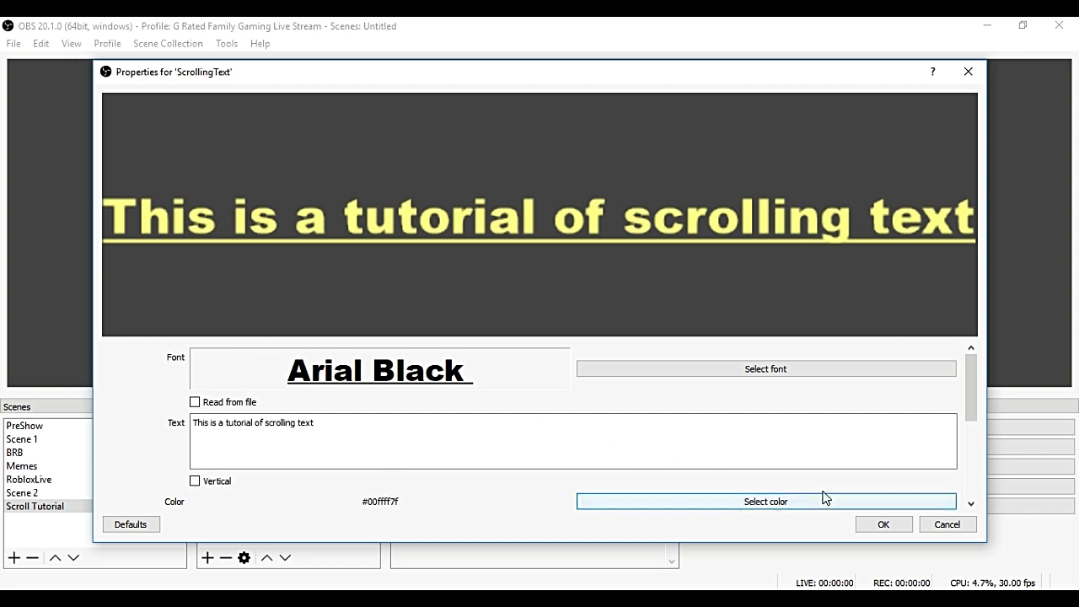
pyautogui.click(883, 523)
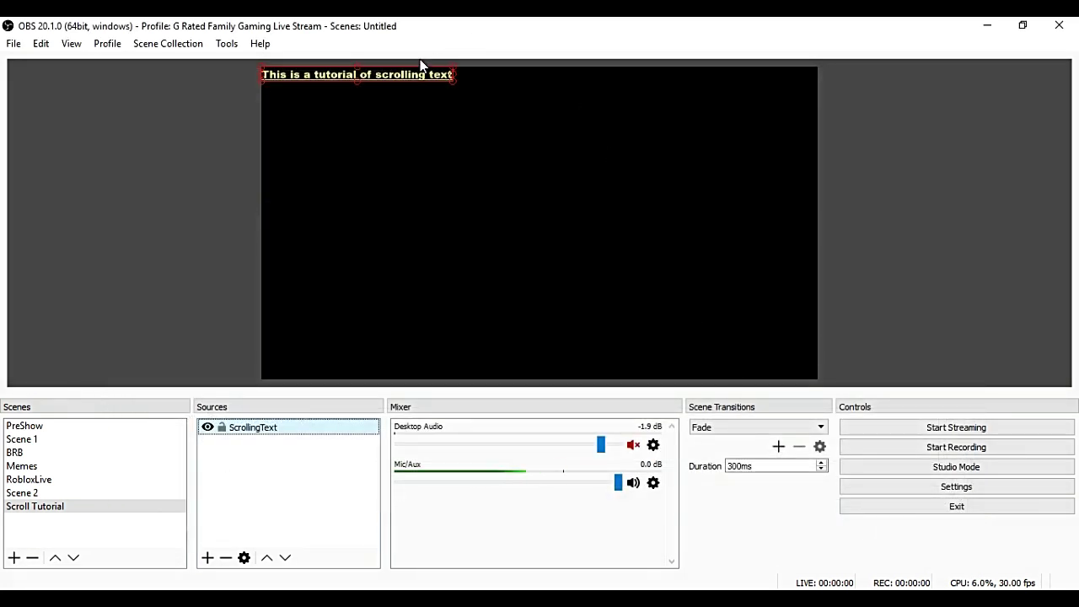
# Step: Enlarge and centre the yellow text on the canvas, then open ScrollingText's filters
pyautogui.moveTo(453, 79)
pyautogui.mouseDown()
pyautogui.moveTo(481, 99)
pyautogui.moveTo(528, 304)
pyautogui.moveTo(517, 77)
pyautogui.moveTo(528, 240)
pyautogui.mouseUp()
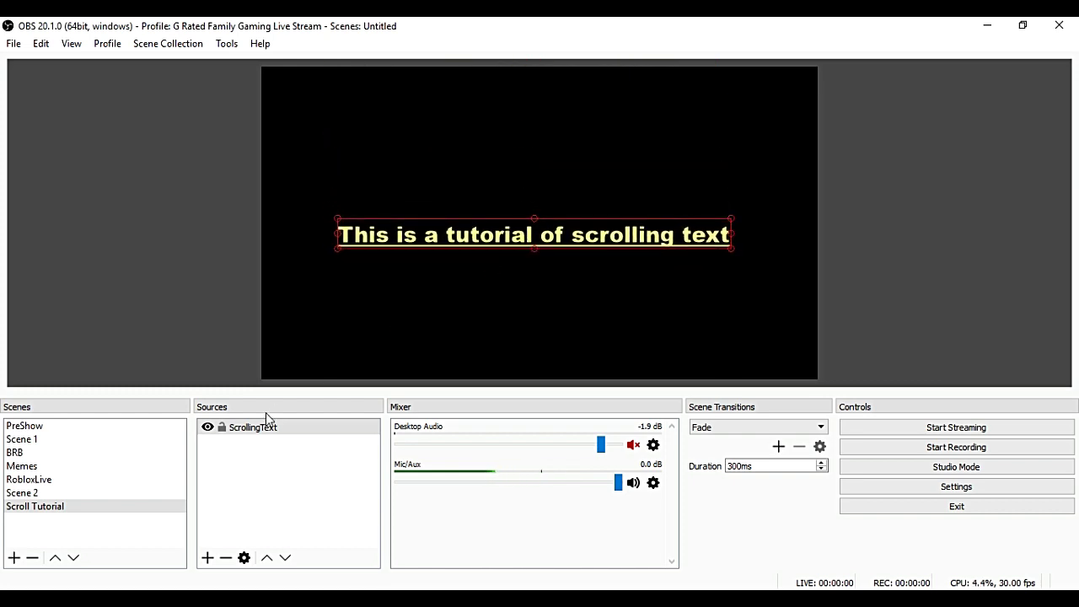
pyautogui.rightClick(257, 432)
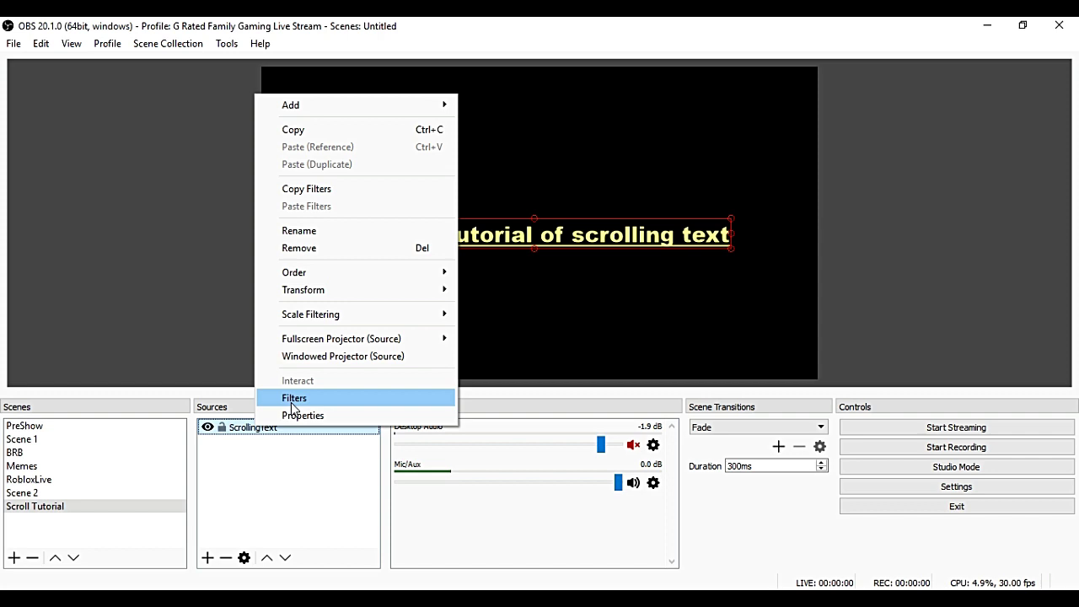
pyautogui.click(235, 430)
pyautogui.rightClick(236, 433)
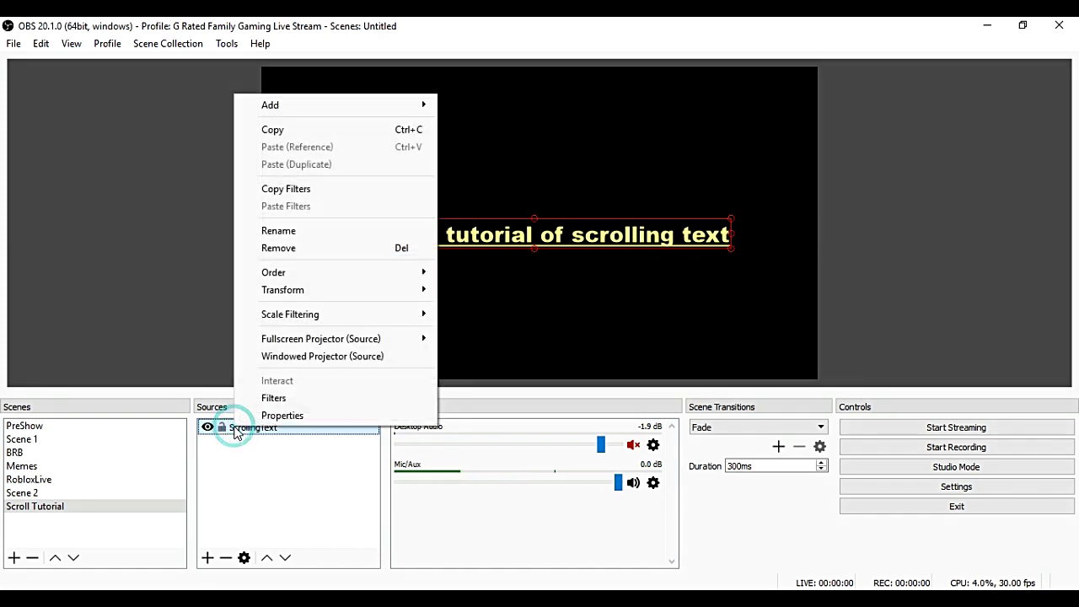
pyautogui.click(287, 395)
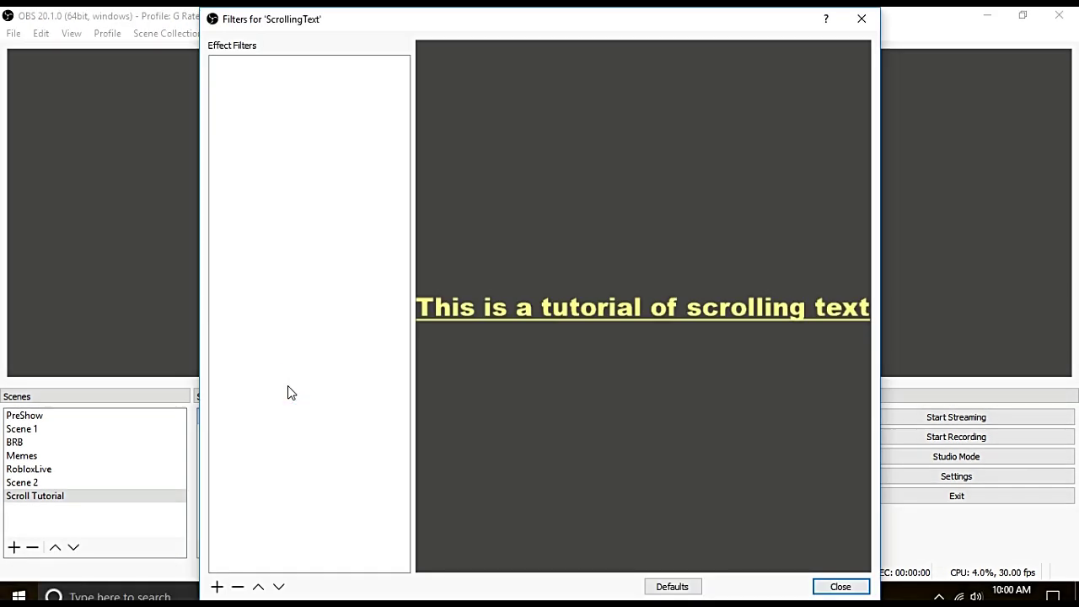
# Step: Add a Scroll effect filter to ScrollingText, keeping its default zero speeds
pyautogui.click(217, 588)
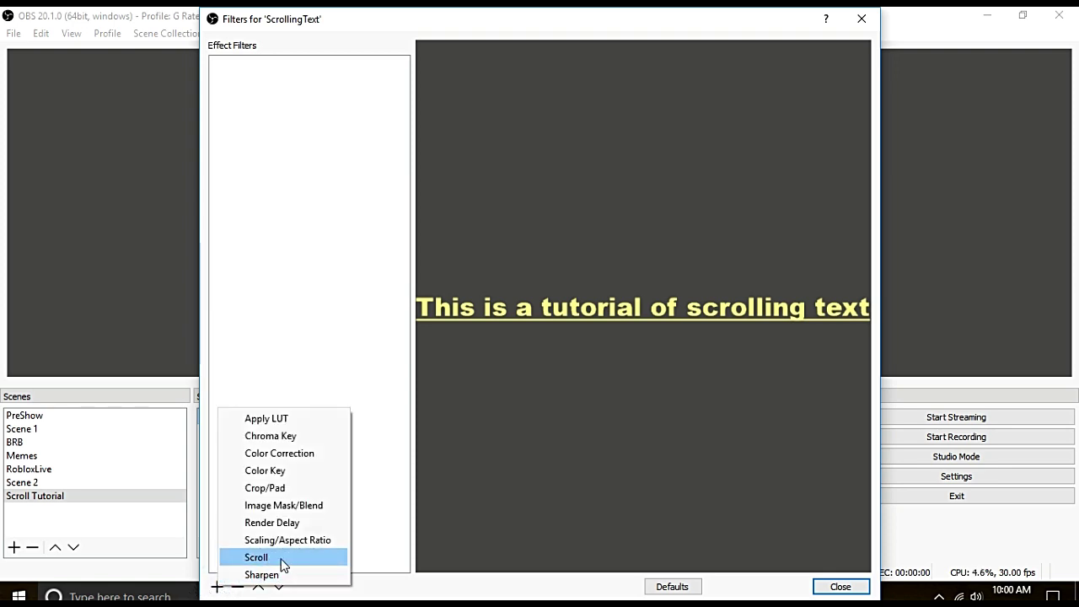
pyautogui.click(283, 561)
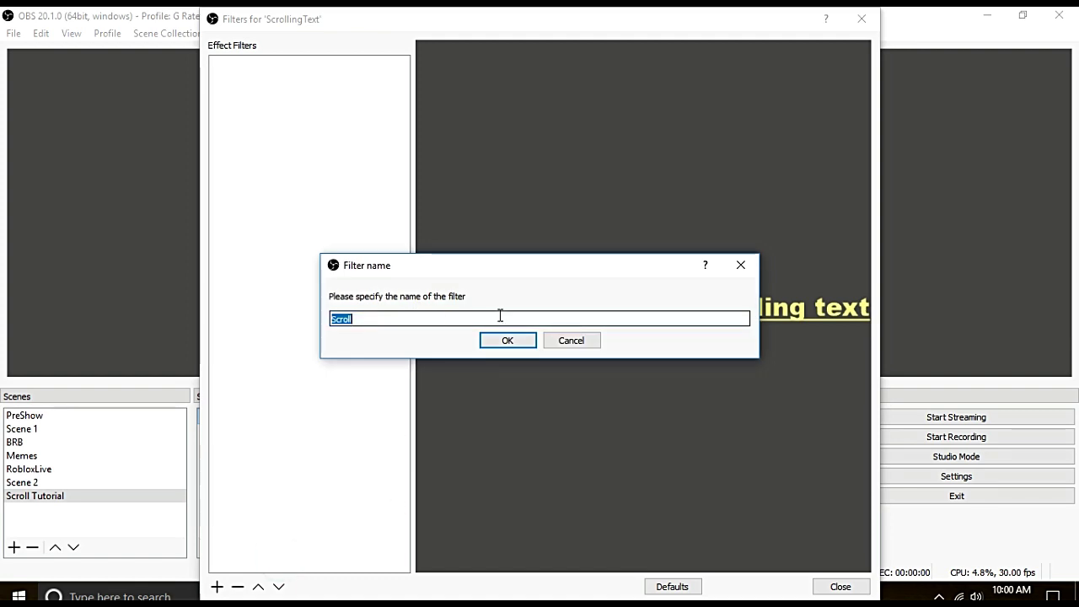
pyautogui.click(507, 340)
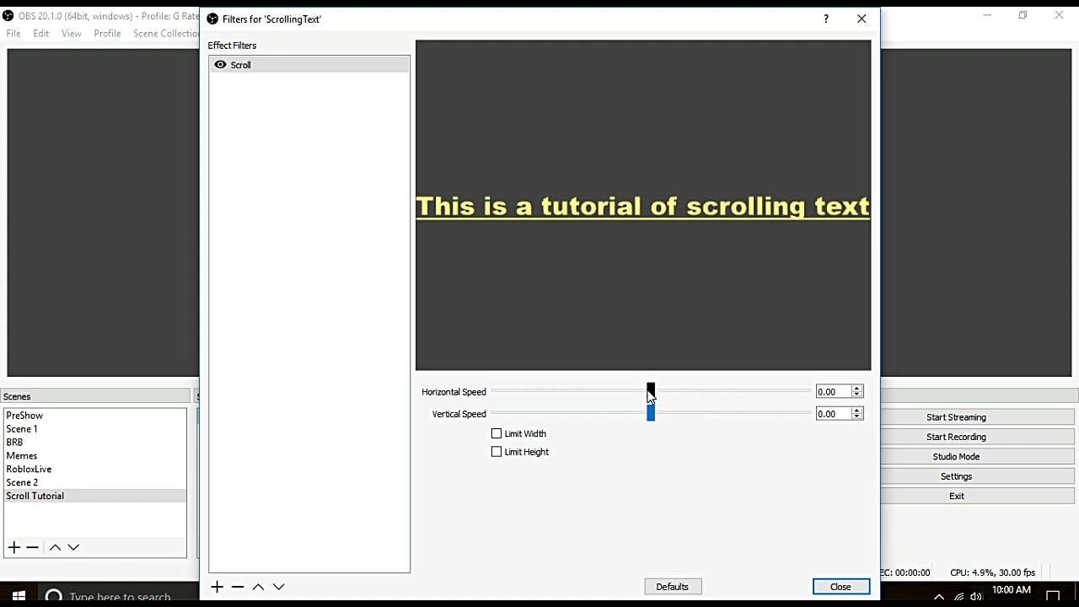
# Step: Experiment with the scroll speed sliders, ending at -30 horizontal and -15 vertical
pyautogui.moveTo(650, 393)
pyautogui.mouseDown()
pyautogui.moveTo(811, 393)
pyautogui.moveTo(511, 393)
pyautogui.moveTo(660, 392)
pyautogui.mouseUp()
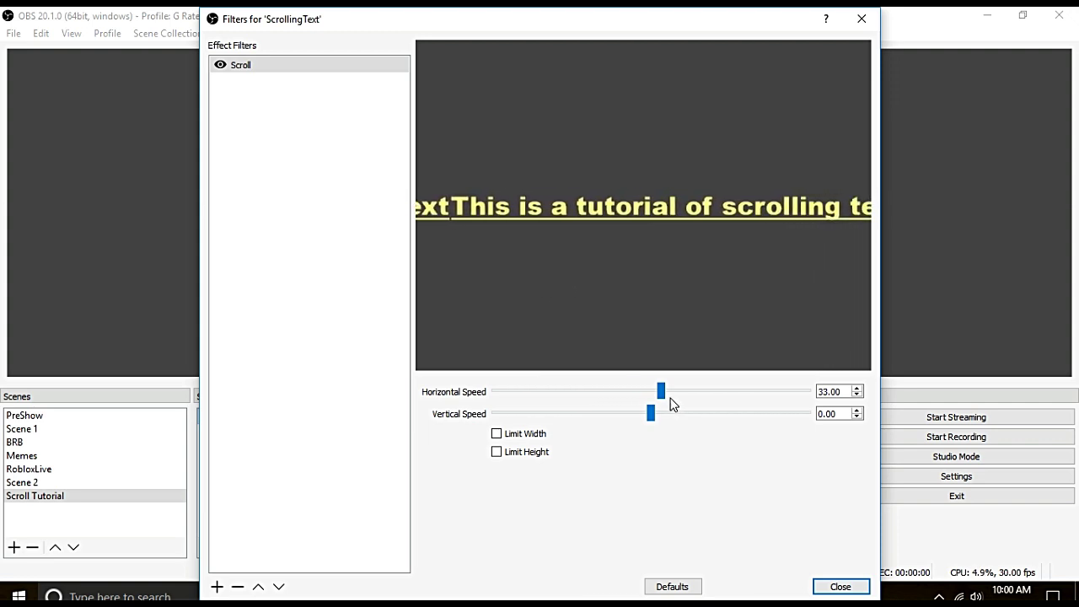
pyautogui.moveTo(662, 391)
pyautogui.mouseDown()
pyautogui.moveTo(742, 400)
pyautogui.moveTo(649, 398)
pyautogui.moveTo(683, 421)
pyautogui.moveTo(731, 428)
pyautogui.moveTo(582, 414)
pyautogui.moveTo(717, 428)
pyautogui.mouseUp()
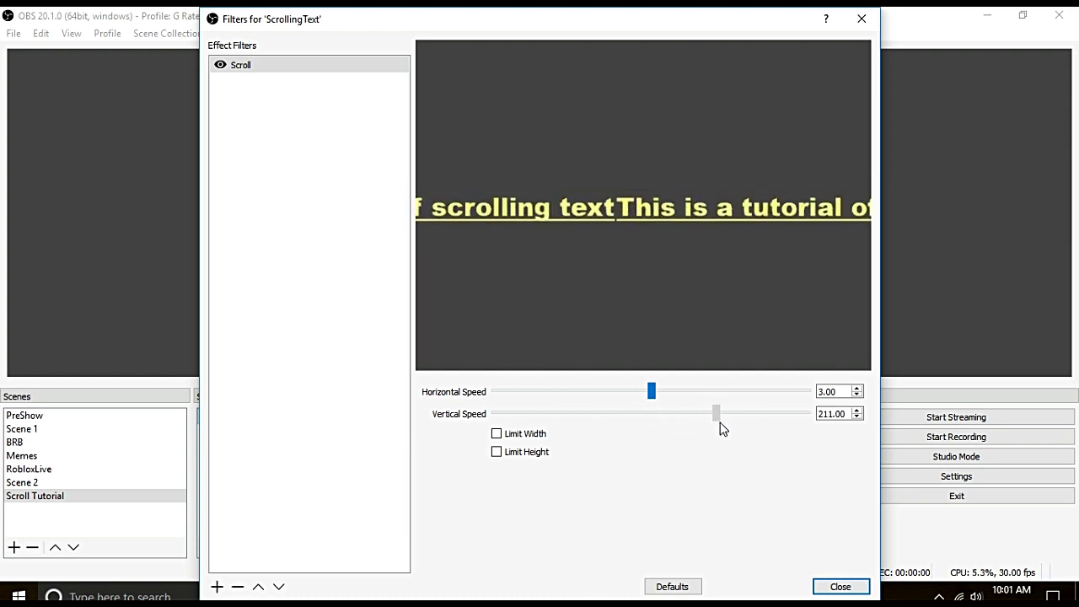
pyautogui.moveTo(654, 391); pyautogui.dragTo(716, 398)
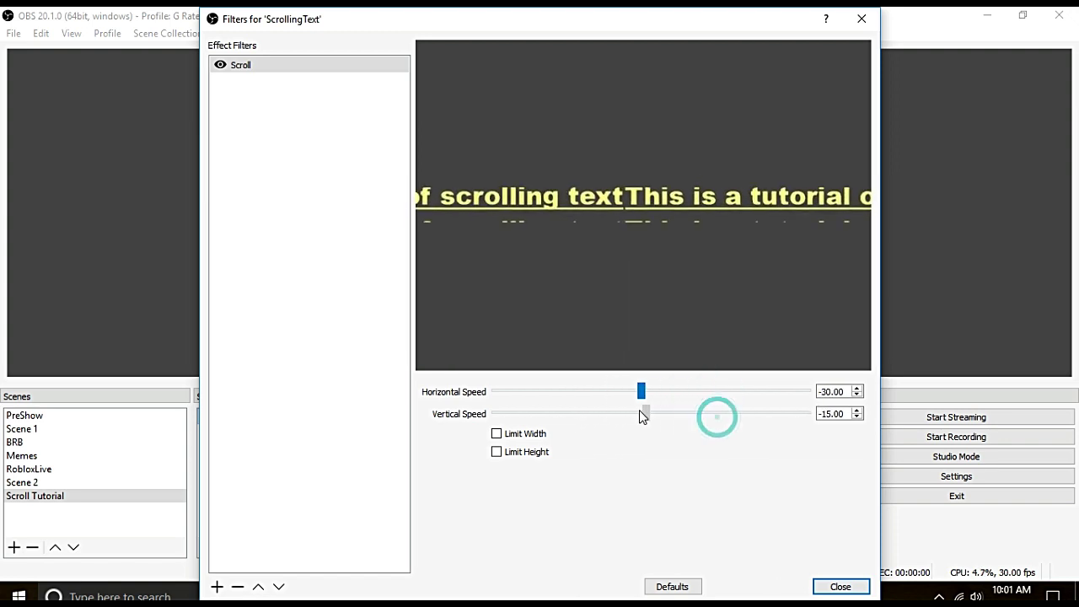
# Step: Toggle the Scroll filter's Limit Width and Limit Height options on and off
pyautogui.click(497, 434)
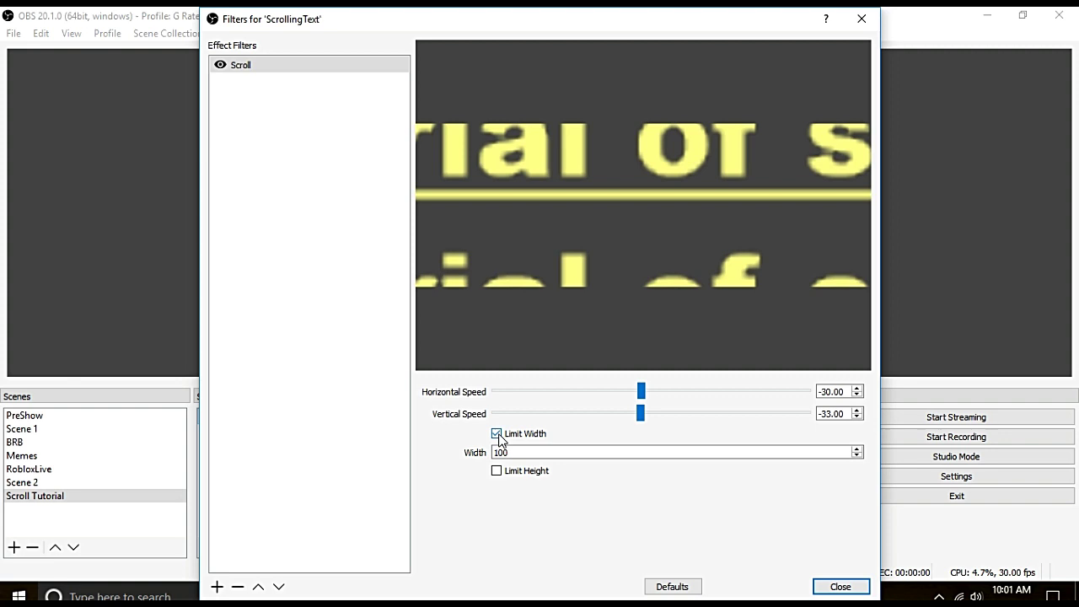
pyautogui.click(496, 434)
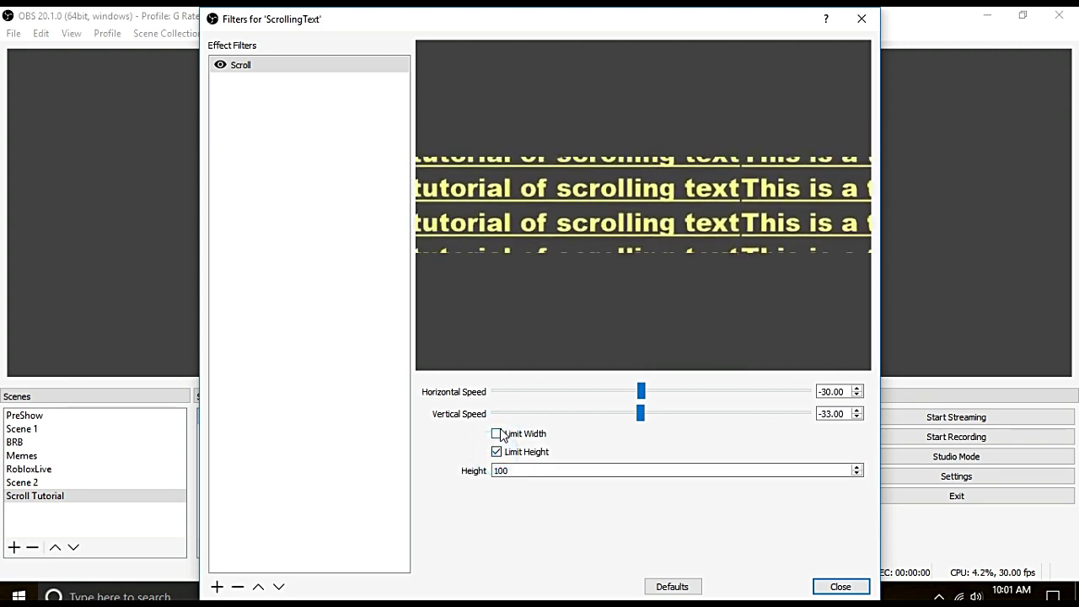
pyautogui.click(497, 434)
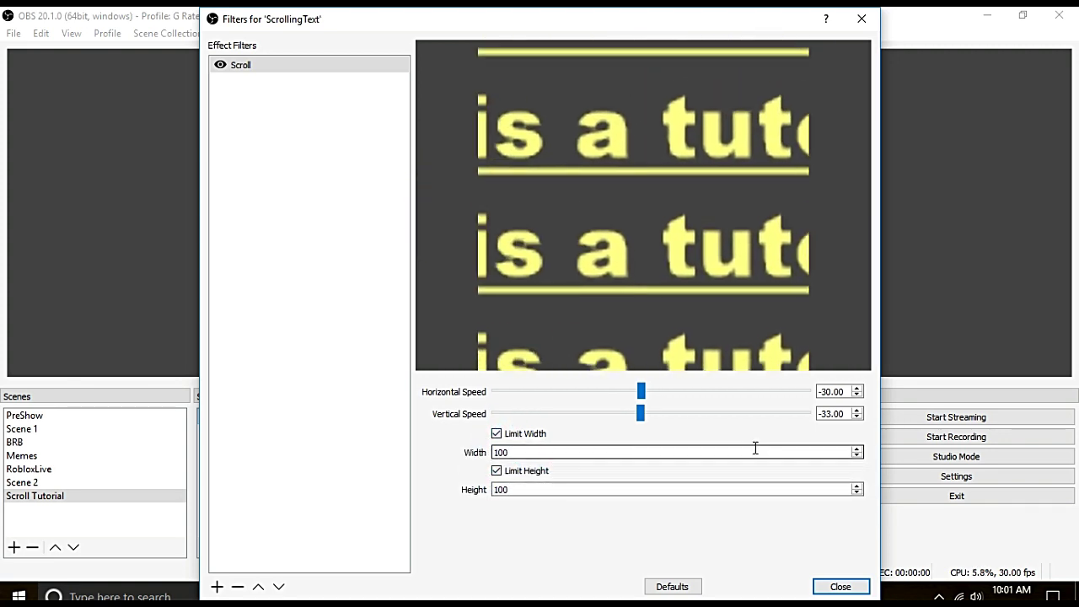
pyautogui.click(496, 470)
pyautogui.click(497, 433)
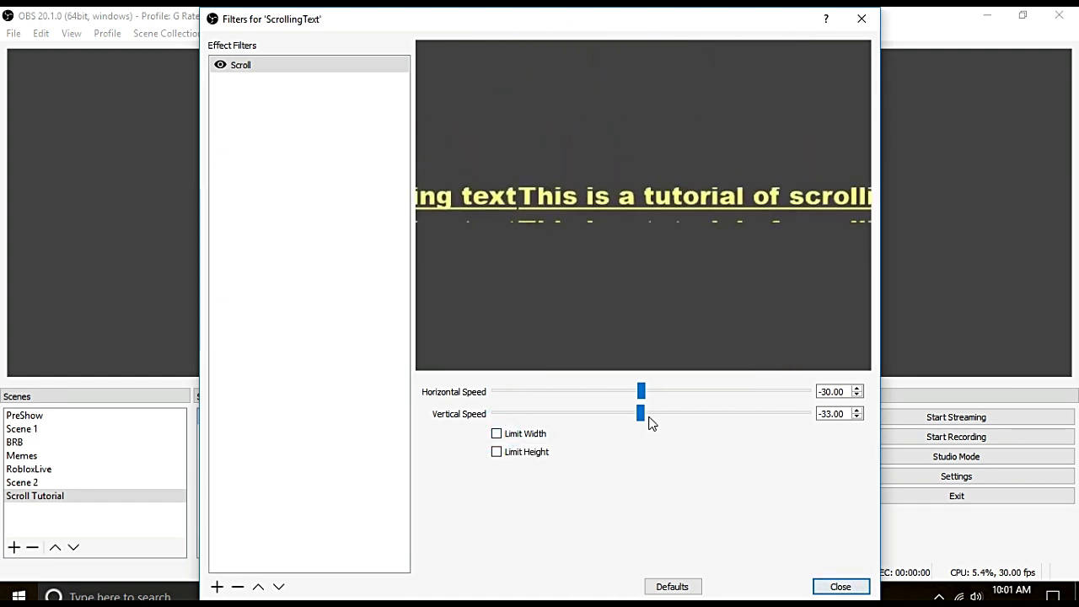
# Step: Set the vertical scroll speed to 0 and the horizontal speed to 112
pyautogui.moveTo(632, 413); pyautogui.dragTo(647, 415)
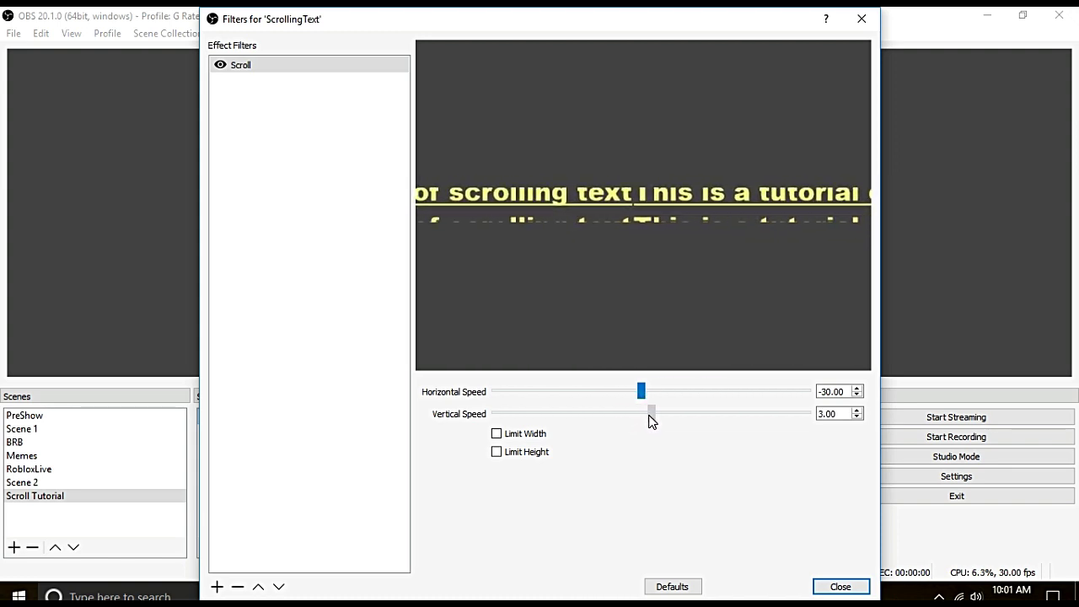
pyautogui.moveTo(647, 415); pyautogui.dragTo(653, 412)
pyautogui.click(835, 413)
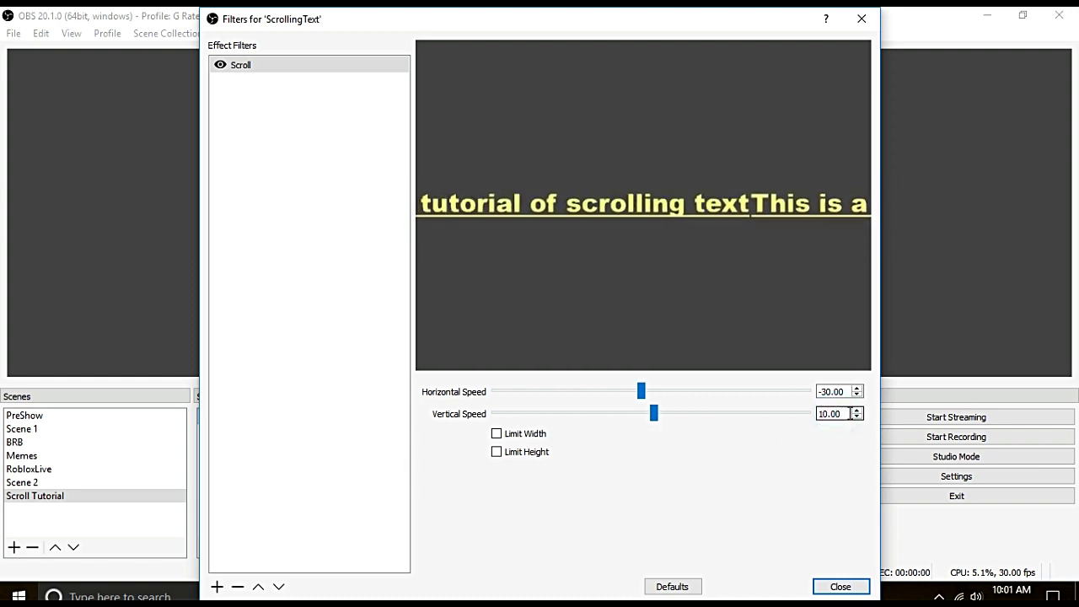
pyautogui.doubleClick(838, 413)
pyautogui.write('0')
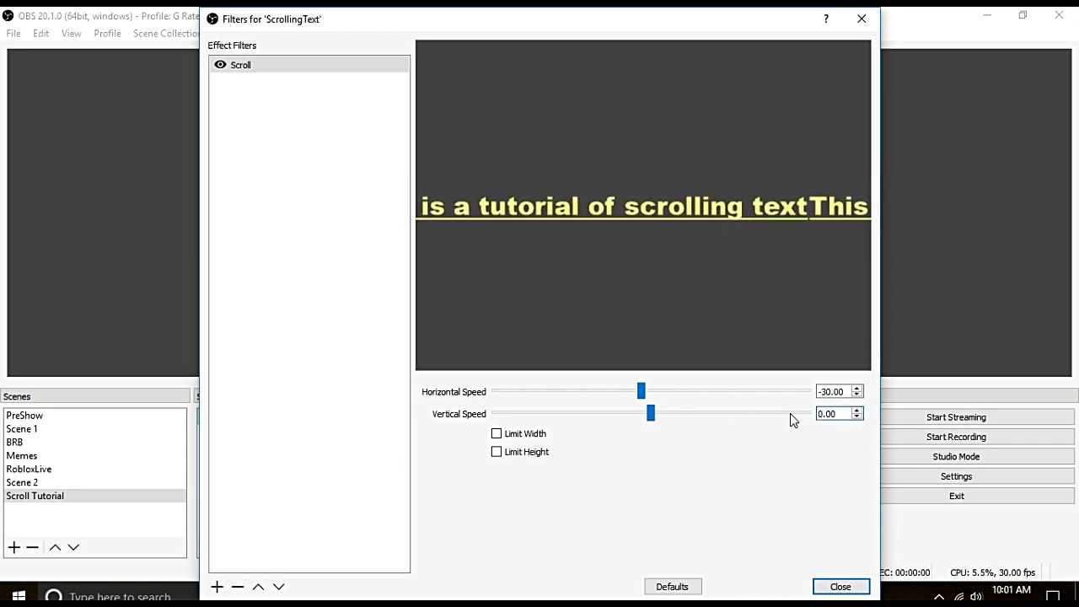
pyautogui.moveTo(640, 392); pyautogui.dragTo(685, 396)
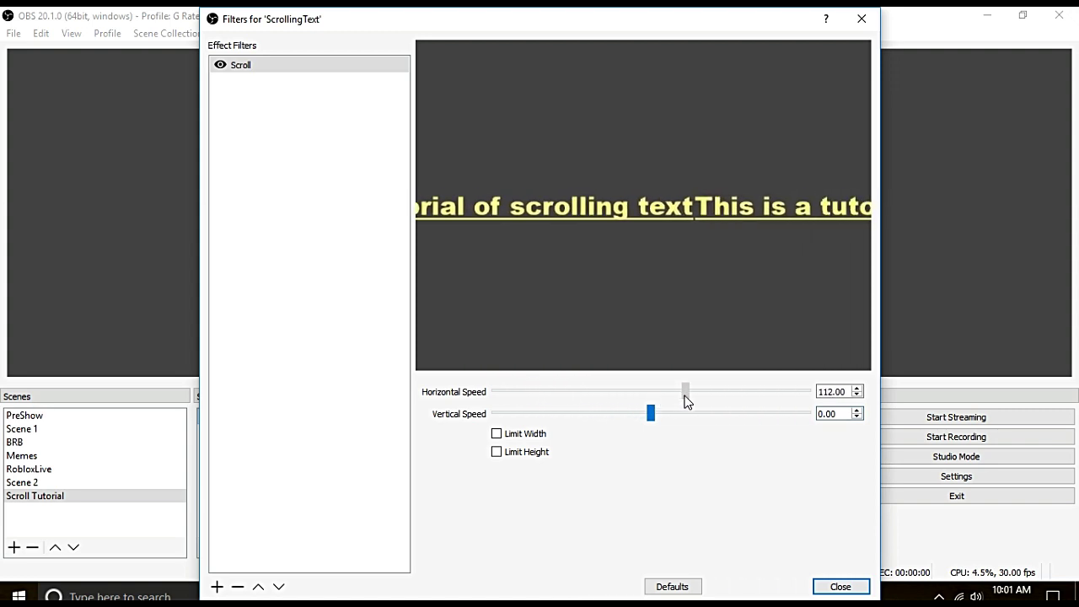
# Step: Close the filter window and move the scrolling text to the canvas bottom edge
pyautogui.click(840, 586)
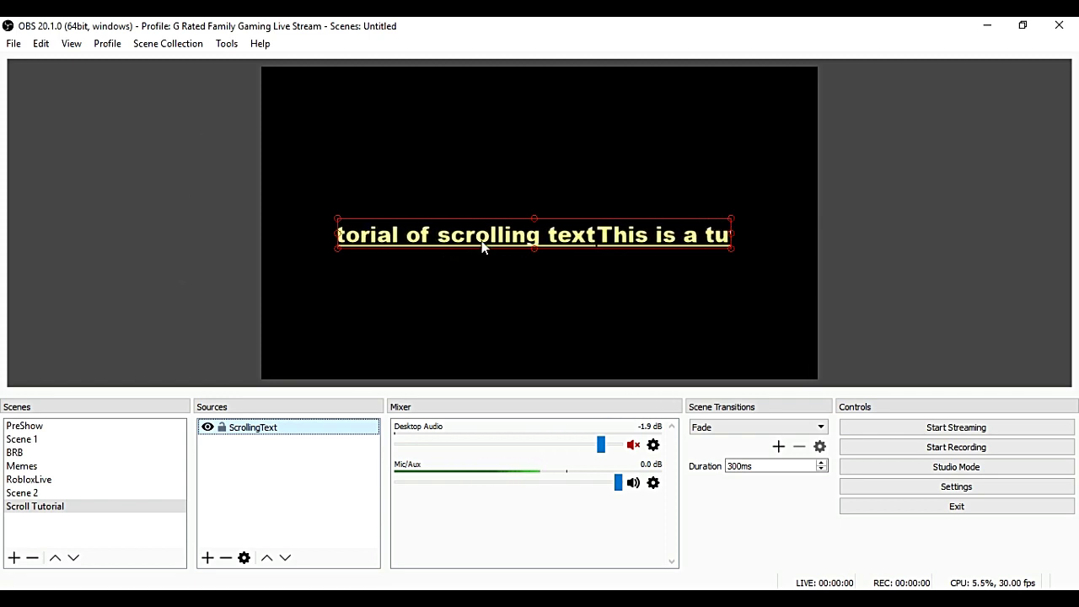
pyautogui.moveTo(483, 244); pyautogui.dragTo(329, 369)
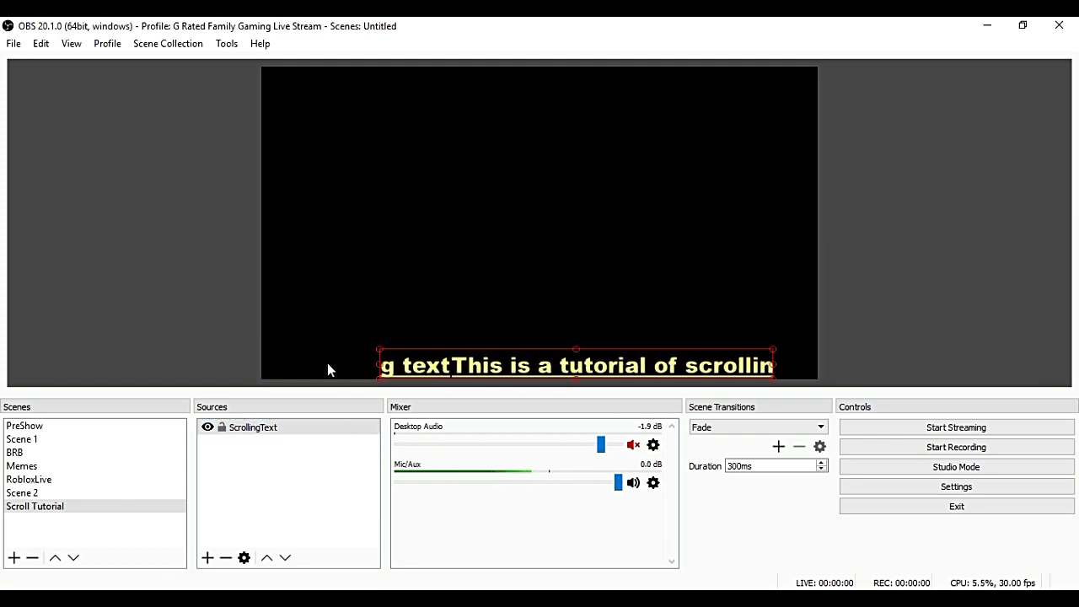
pyautogui.click(236, 461)
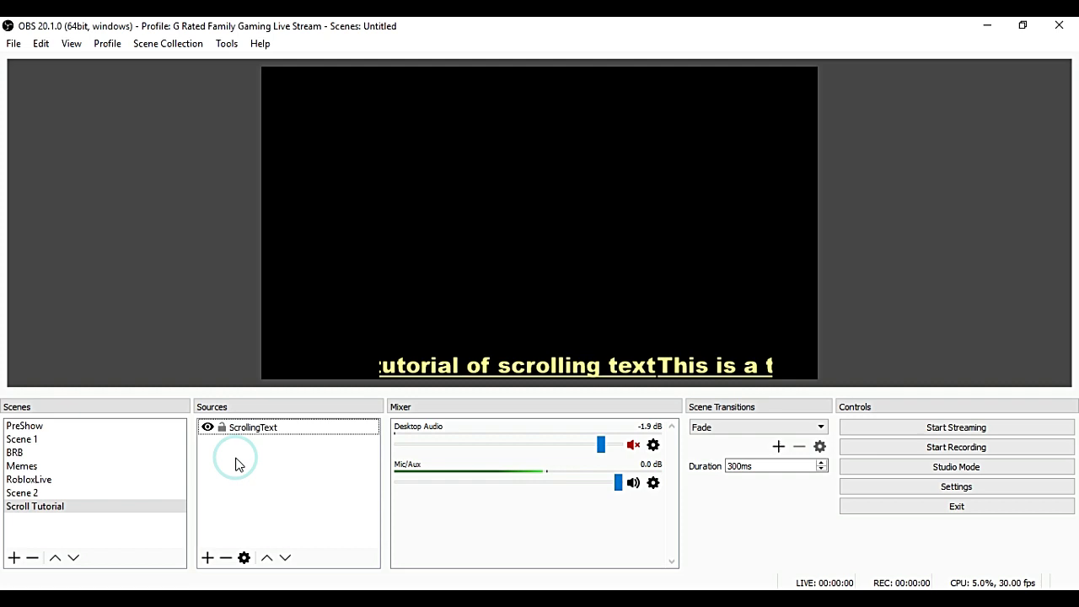
pyautogui.rightClick(236, 460)
pyautogui.moveTo(272, 469)
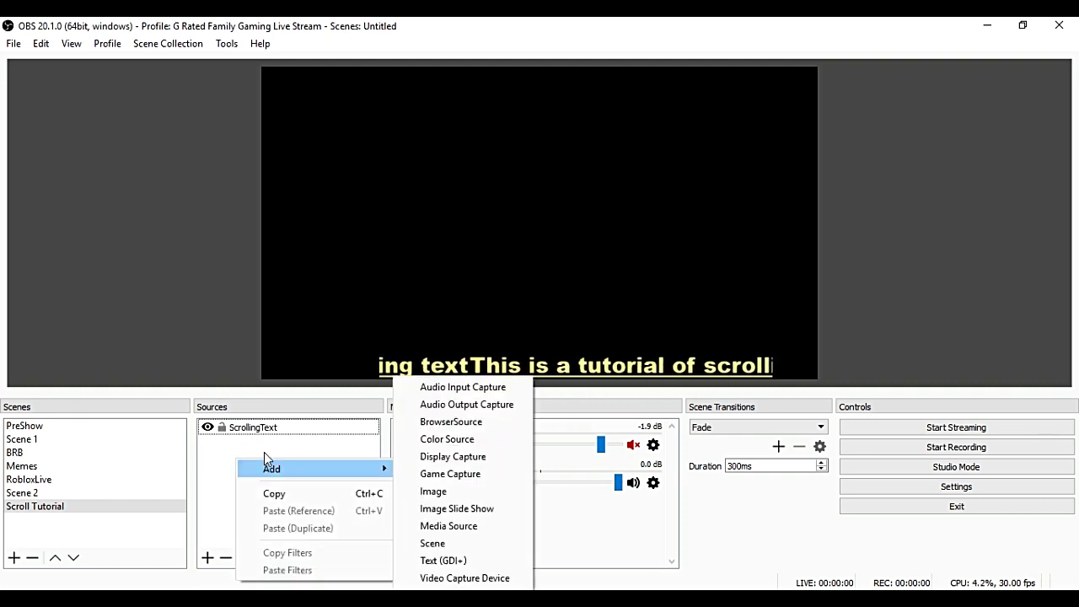
pyautogui.click(212, 450)
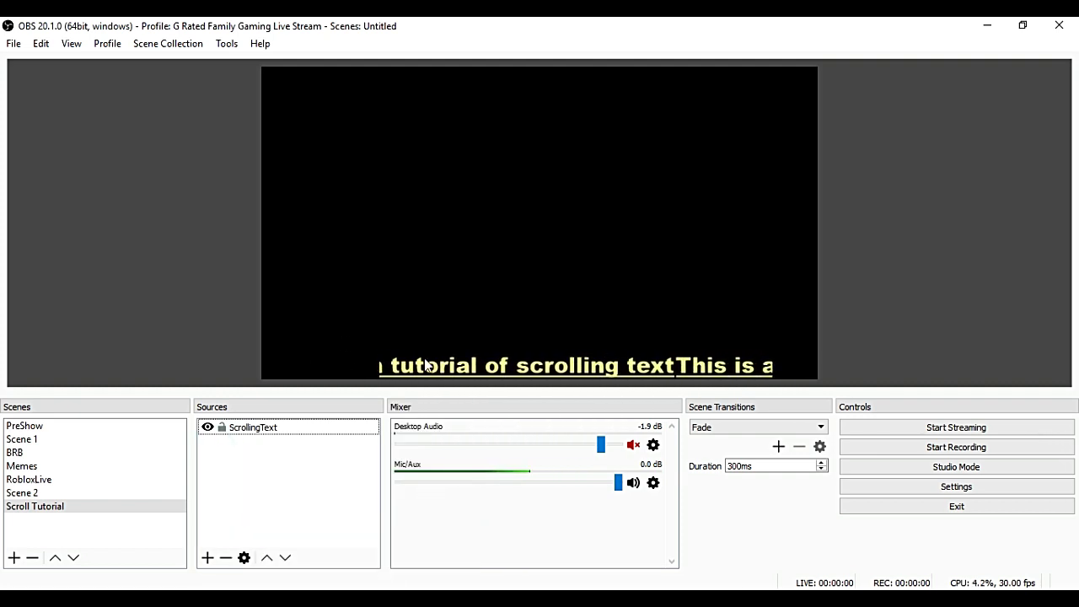
pyautogui.click(209, 558)
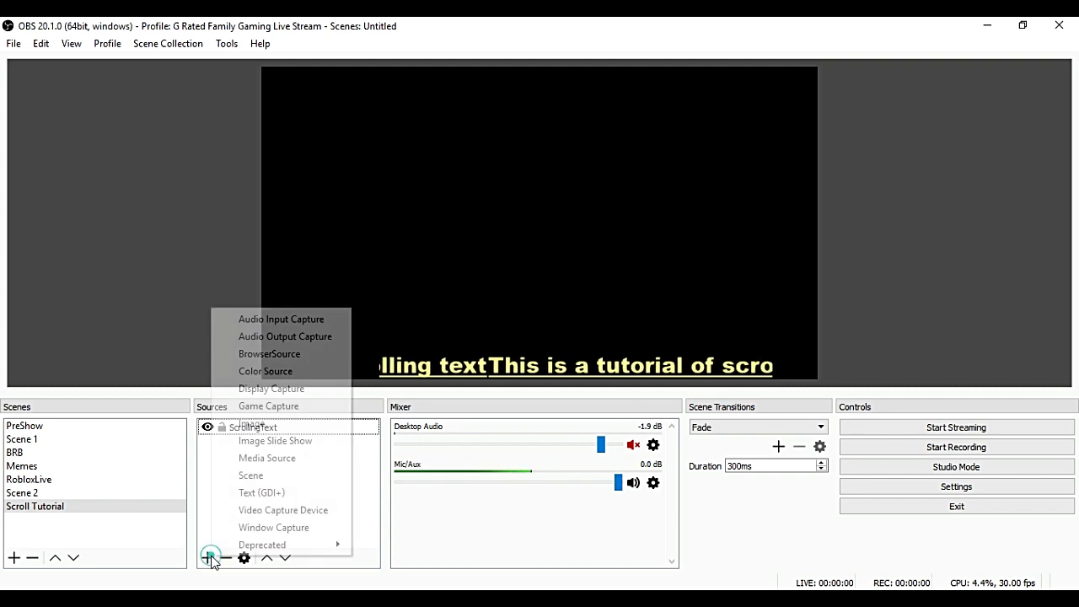
# Step: Add a Text (GDI+) source named 'ScrollingText Here:' with the text 'Scrolling Text:'
pyautogui.click(282, 492)
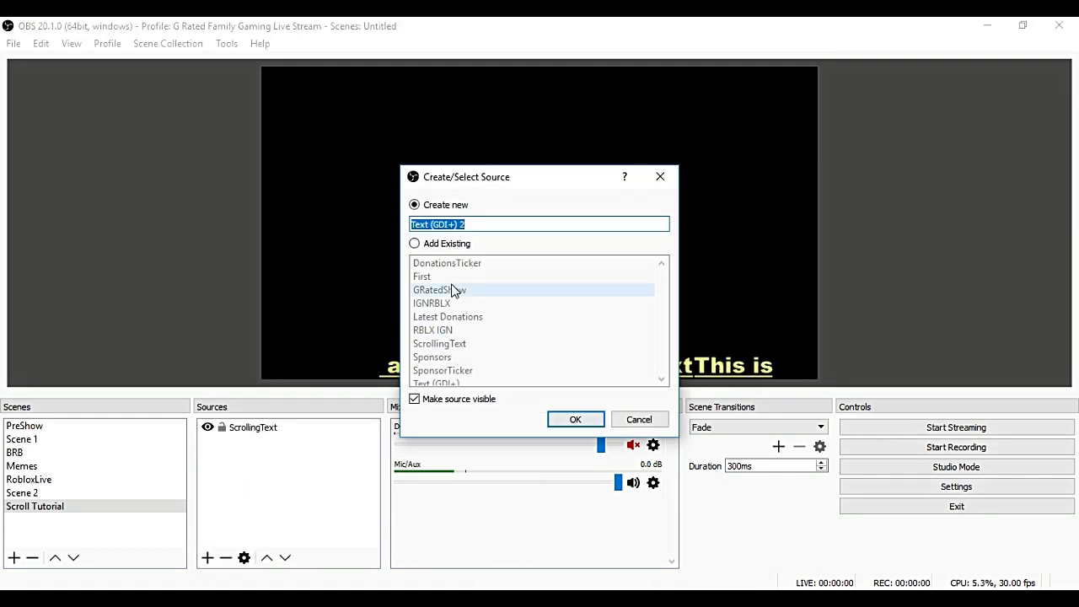
pyautogui.click(483, 222)
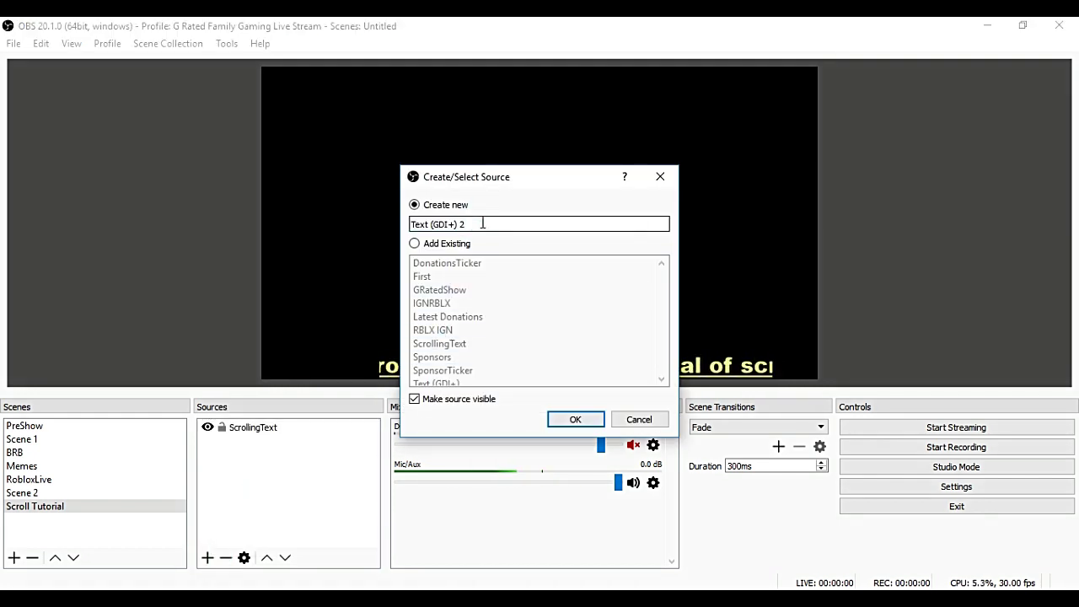
pyautogui.tripleClick(483, 221)
pyautogui.write('Scrol')
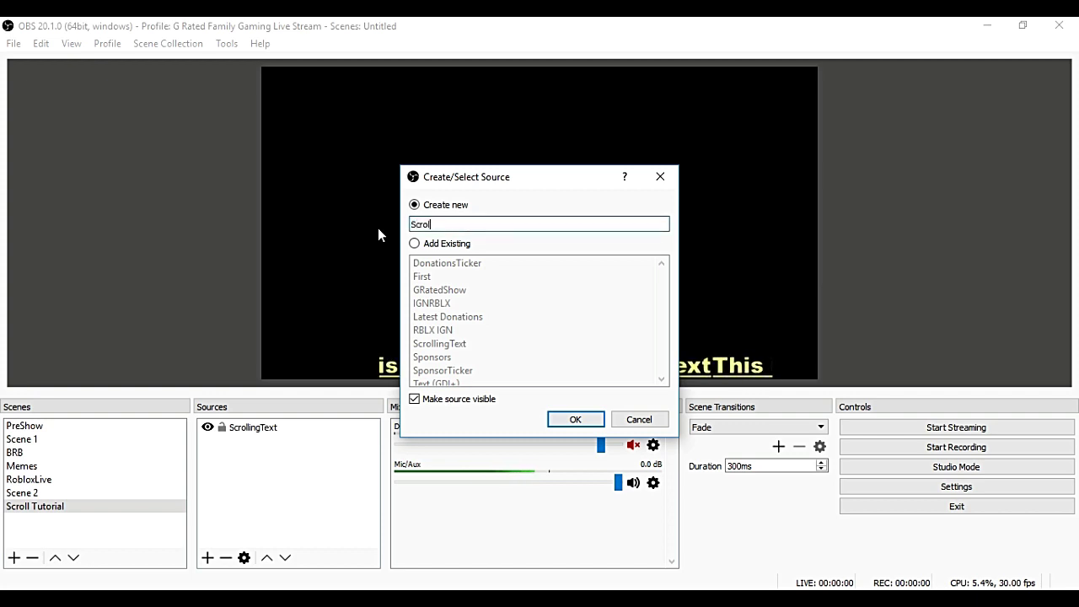
pyautogui.write('lingTex')
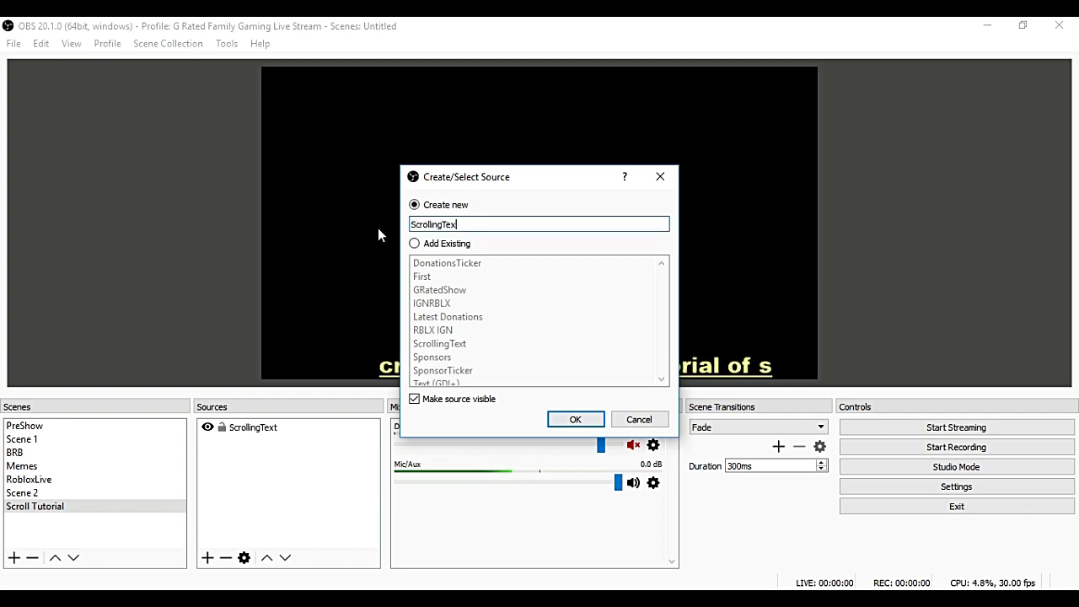
pyautogui.write('t Here:')
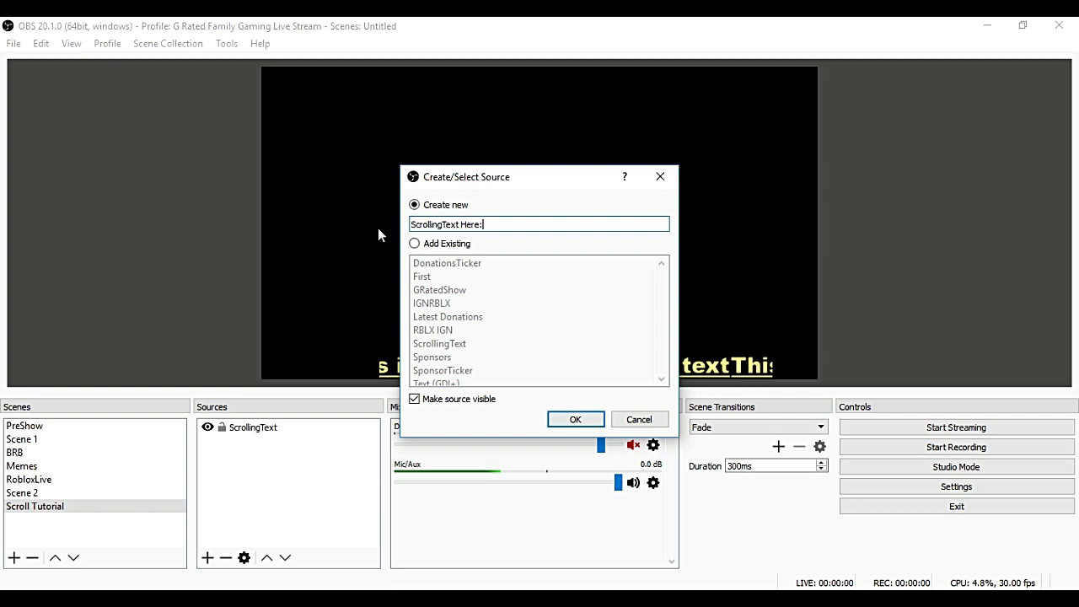
pyautogui.click(574, 418)
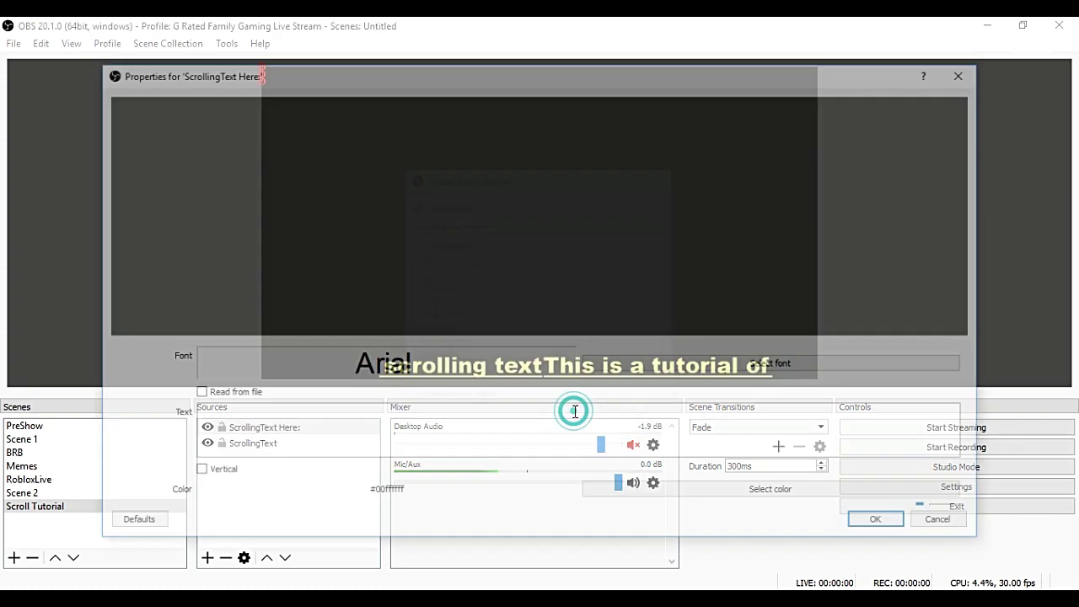
pyautogui.click(250, 419)
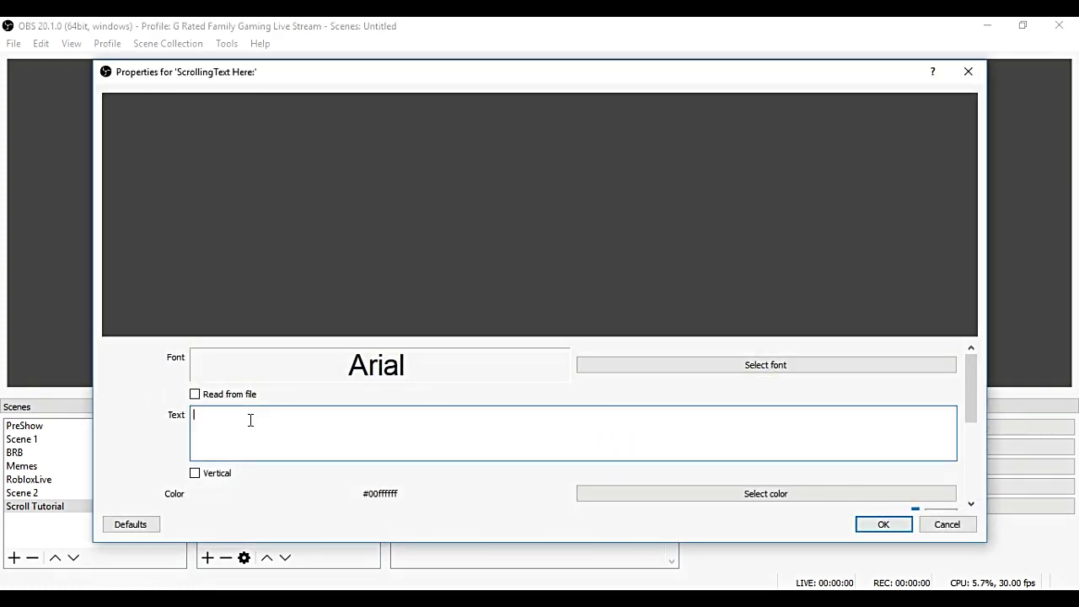
pyautogui.write('Scroll')
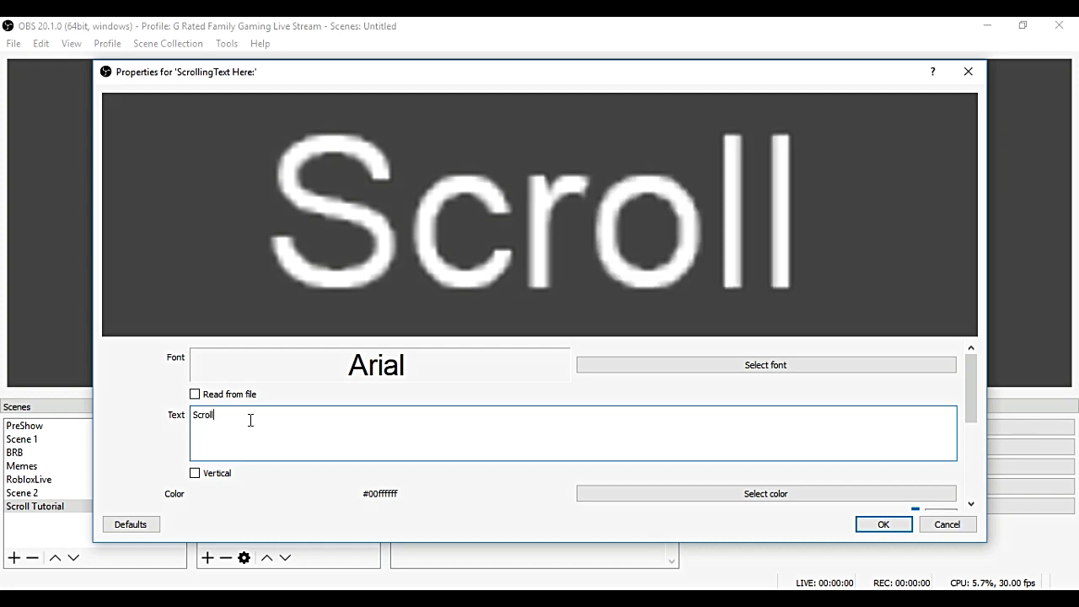
pyautogui.write('ing')
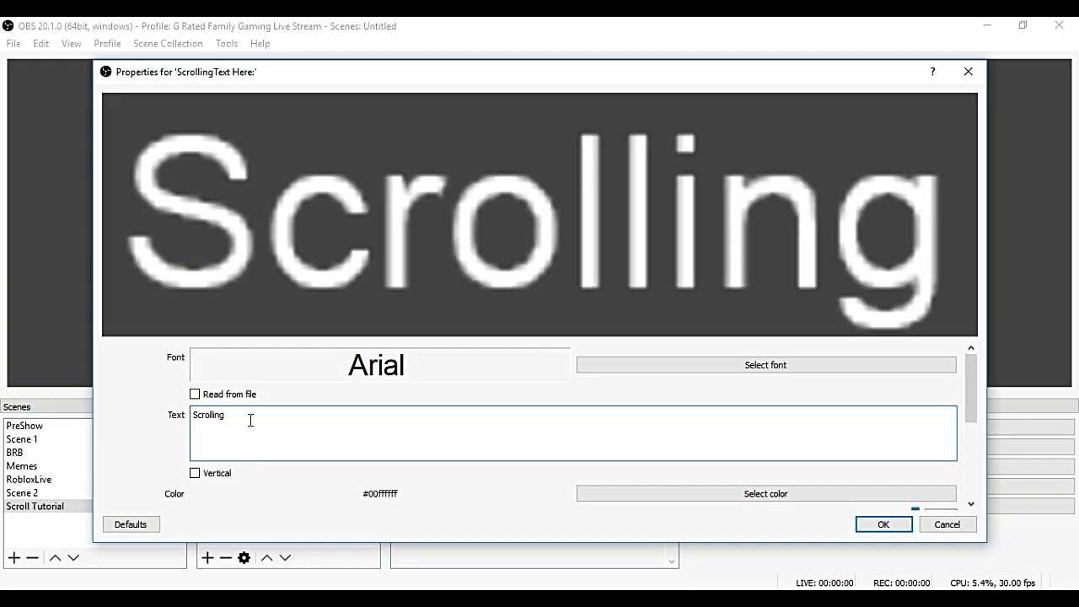
pyautogui.write(' Text:')
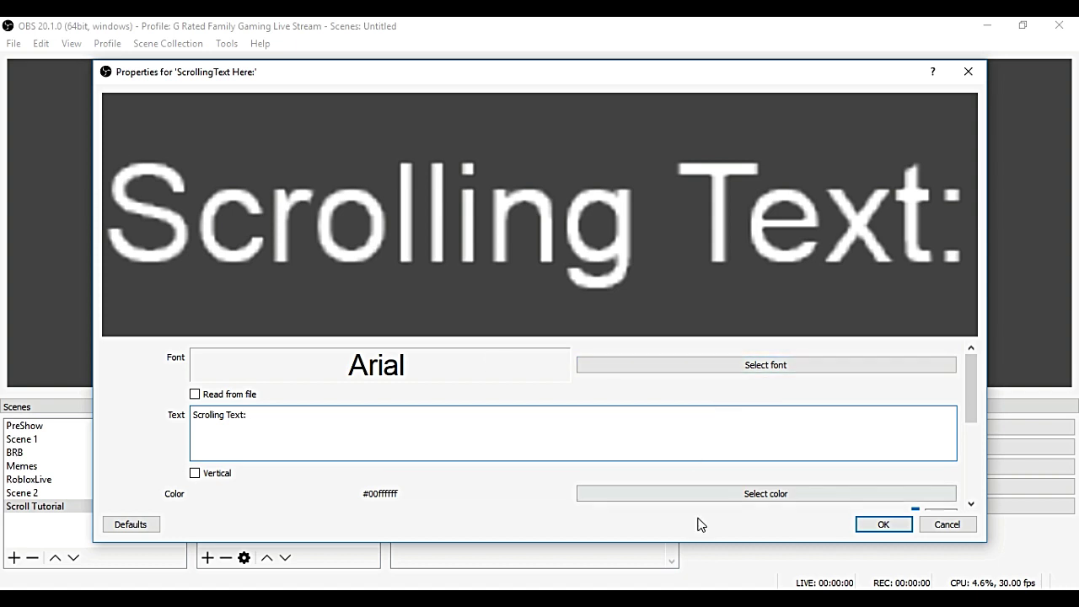
# Step: Place the 'Scrolling Text:' label at the canvas bottom-left and enlarge it
pyautogui.click(883, 528)
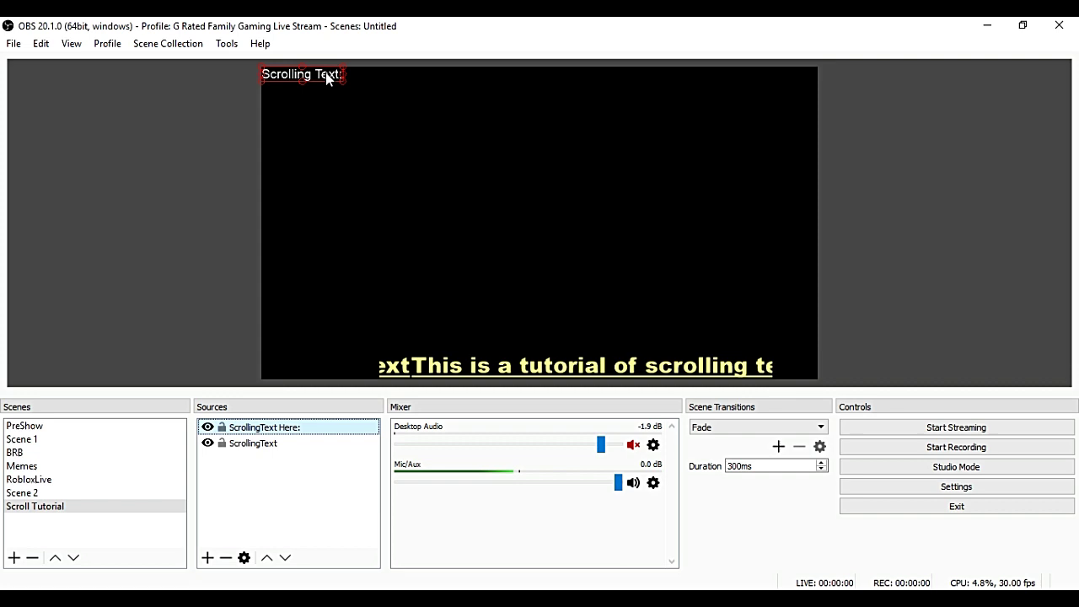
pyautogui.moveTo(325, 75)
pyautogui.mouseDown()
pyautogui.moveTo(350, 374)
pyautogui.moveTo(364, 373)
pyautogui.mouseUp()
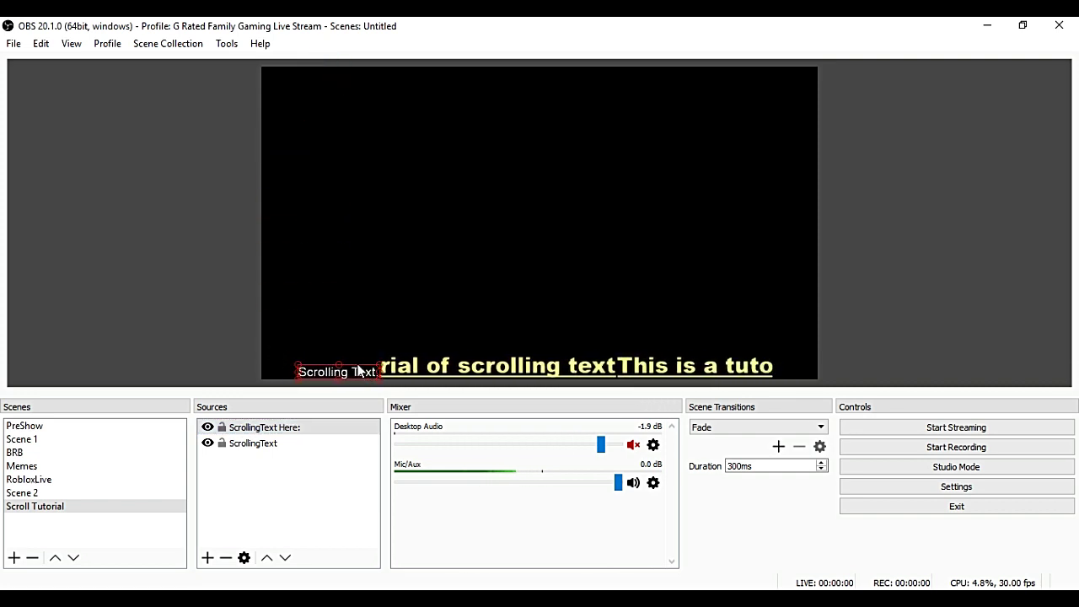
pyautogui.moveTo(300, 365); pyautogui.dragTo(265, 359)
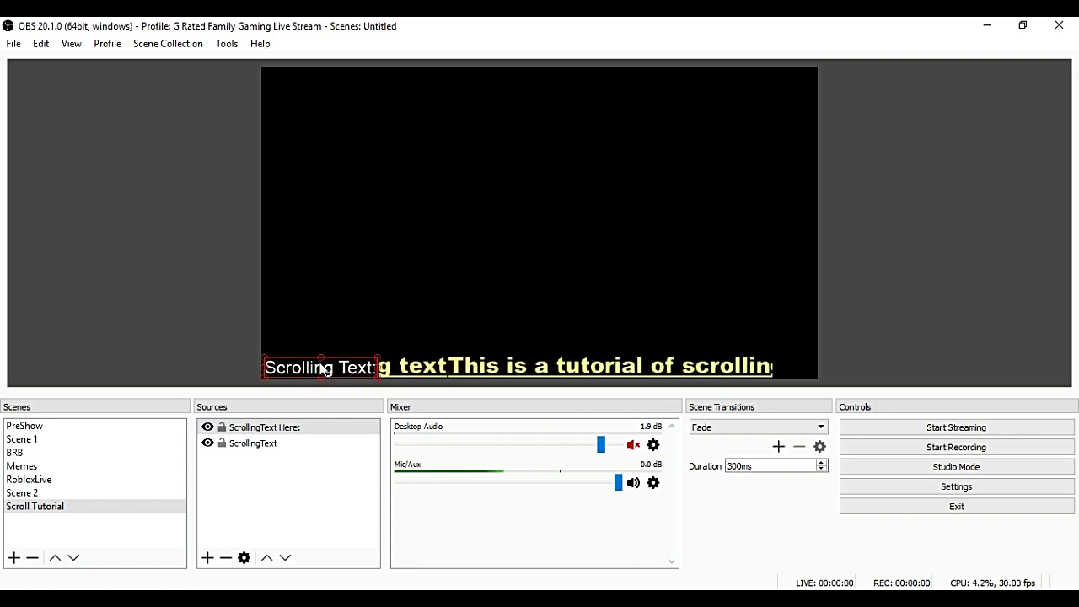
# Step: Alternate selecting the label and the yellow scrolling text to check their placement
pyautogui.click(442, 285)
pyautogui.click(287, 369)
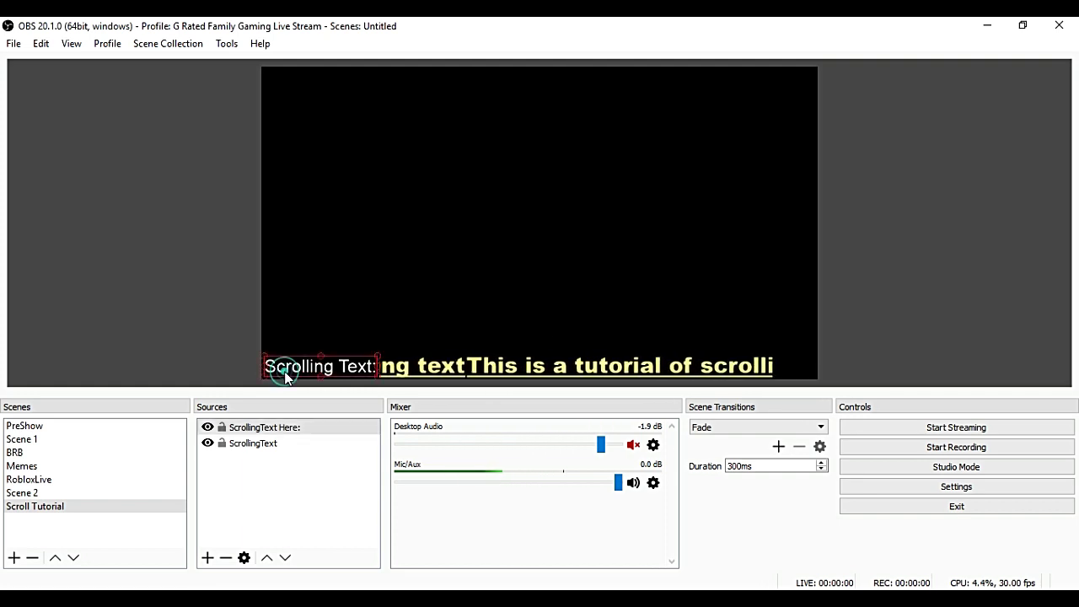
pyautogui.click(437, 373)
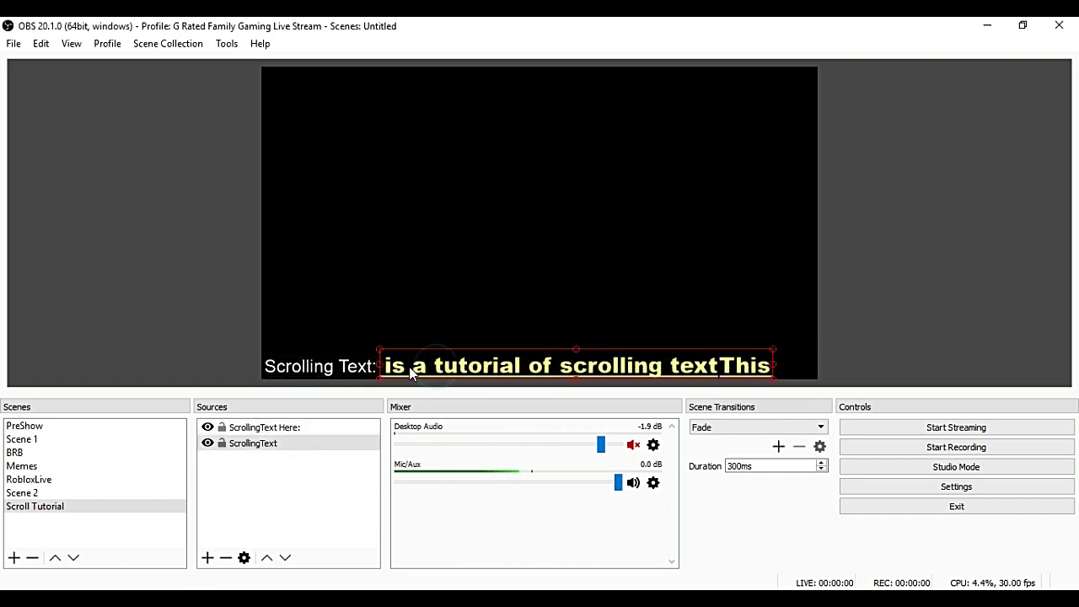
pyautogui.click(329, 371)
pyautogui.click(505, 367)
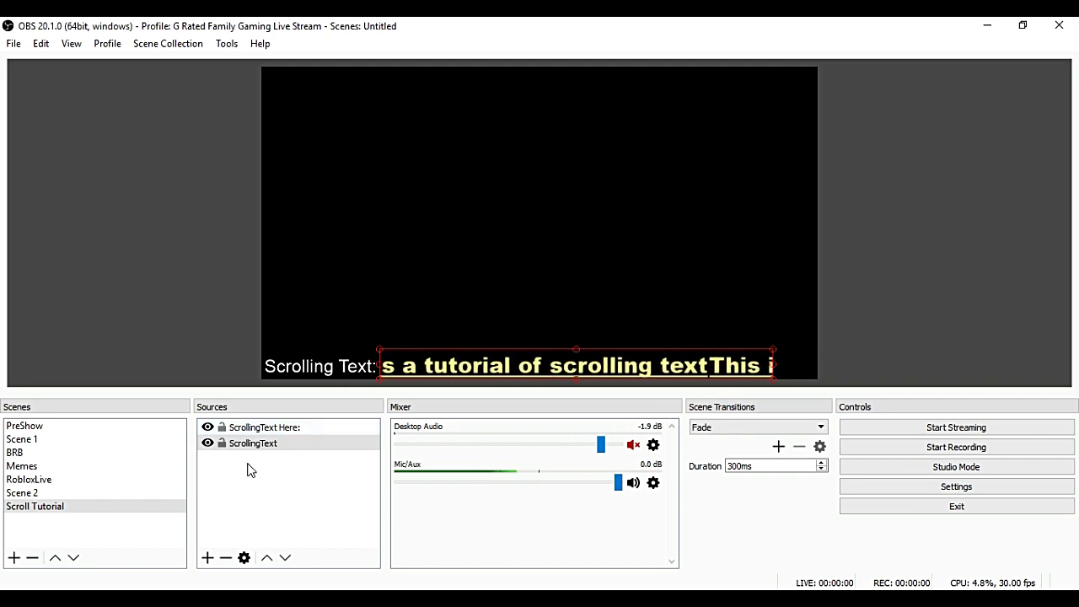
pyautogui.rightClick(255, 484)
pyautogui.click(236, 445)
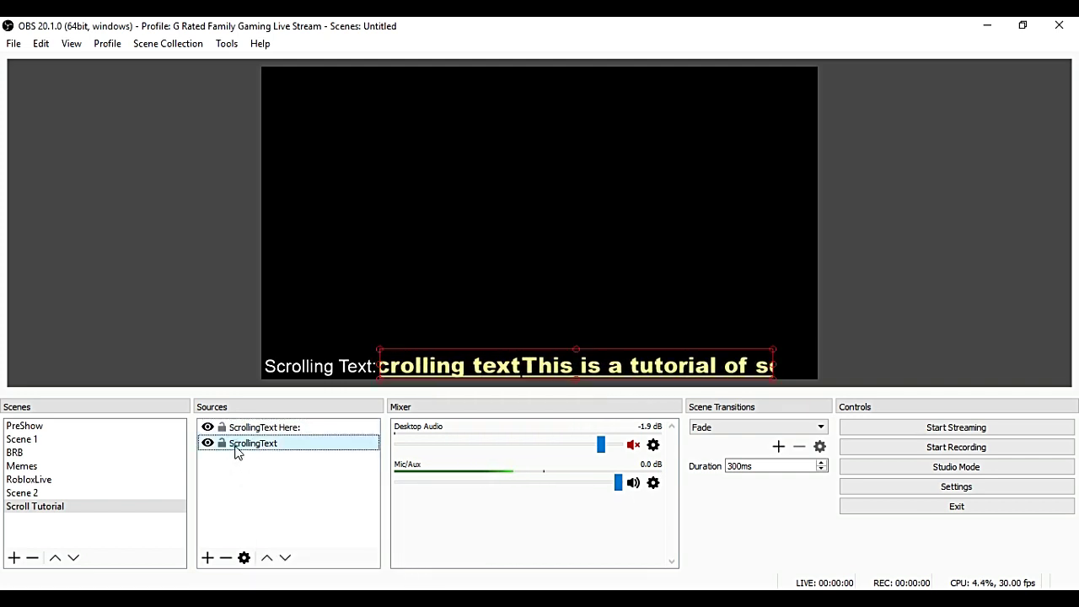
pyautogui.rightClick(235, 445)
pyautogui.click(275, 419)
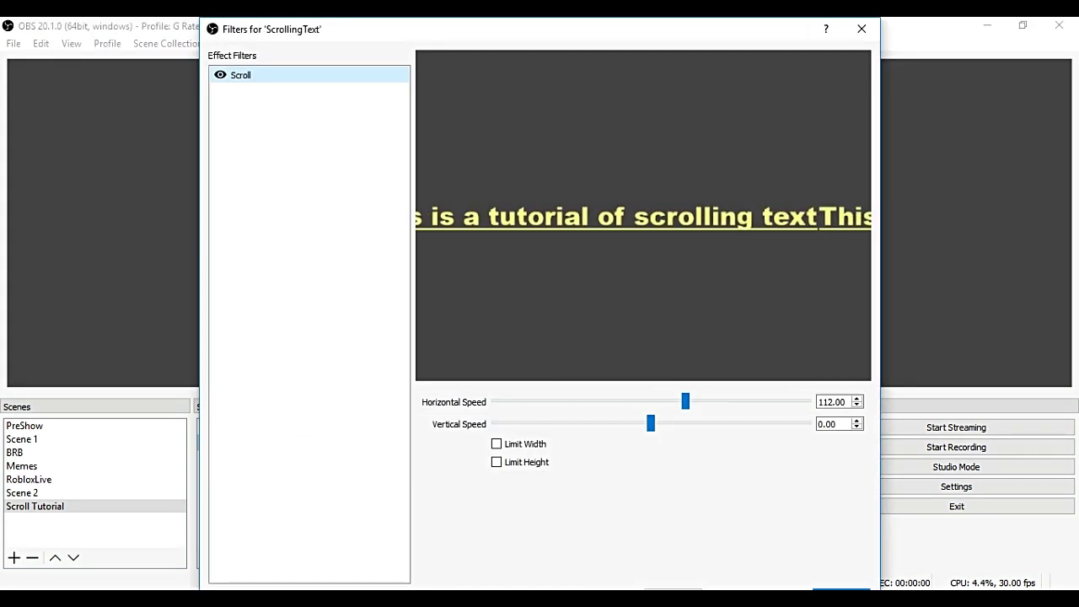
pyautogui.press('Escape')
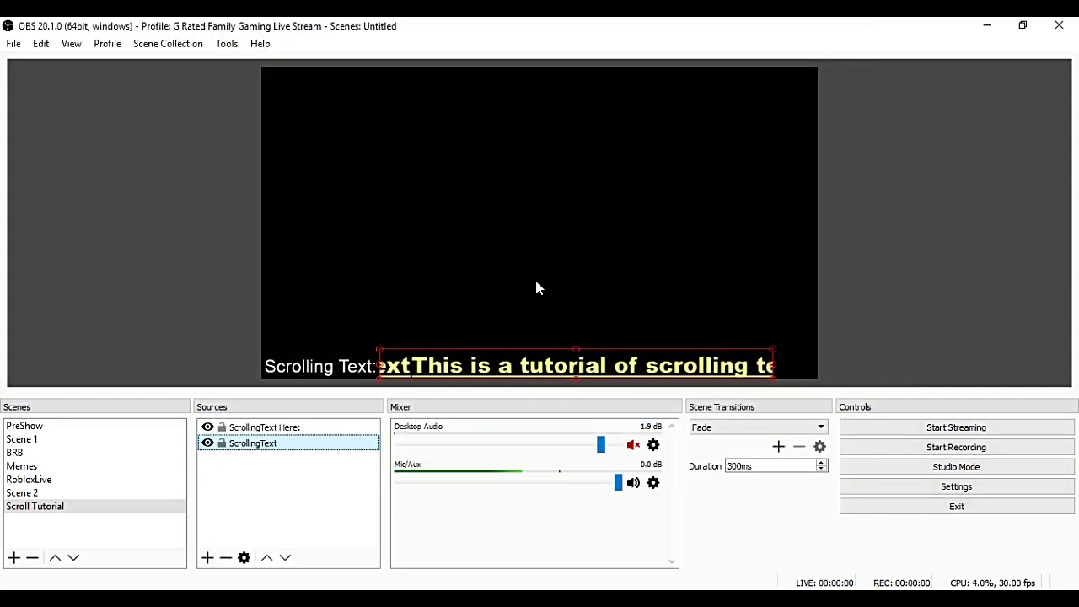